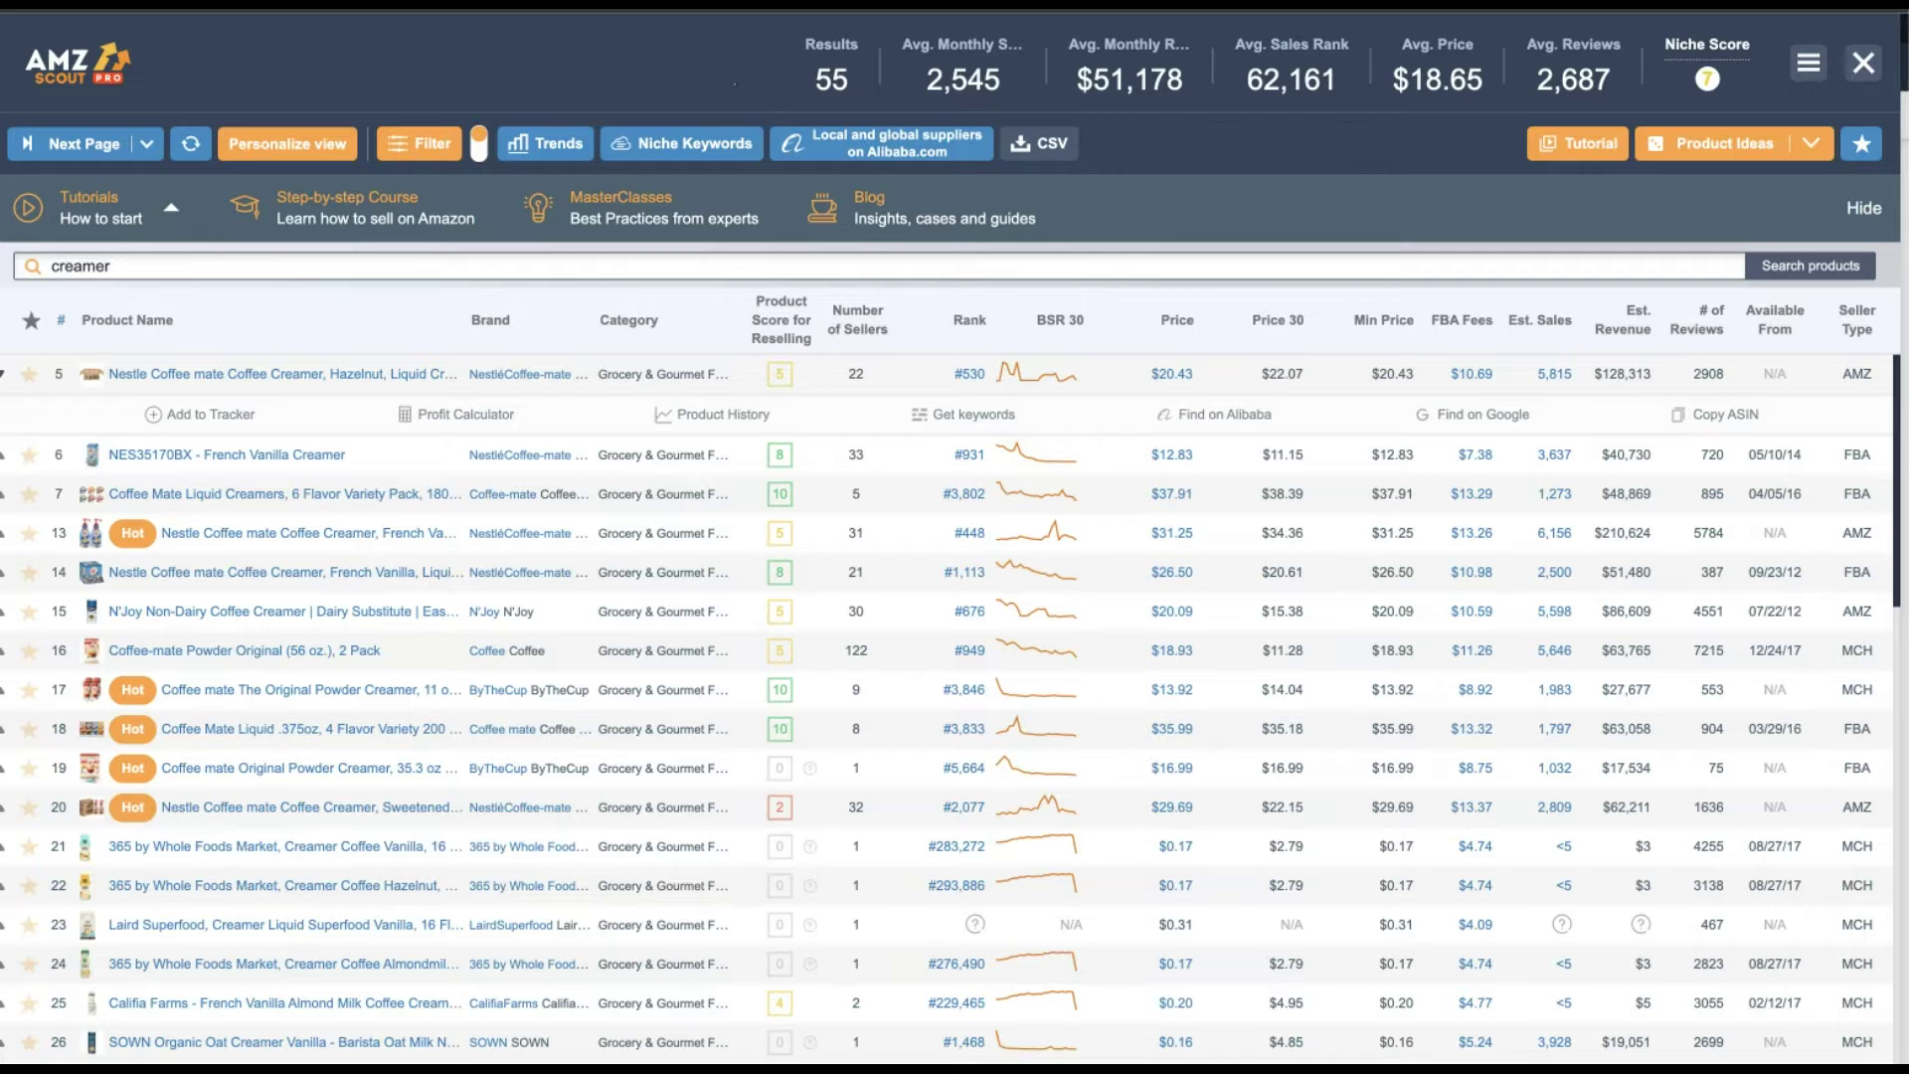
Filter the creamer results to a price from 10, a rank up to 100000 and at most 50 sellers
left_click(419, 142)
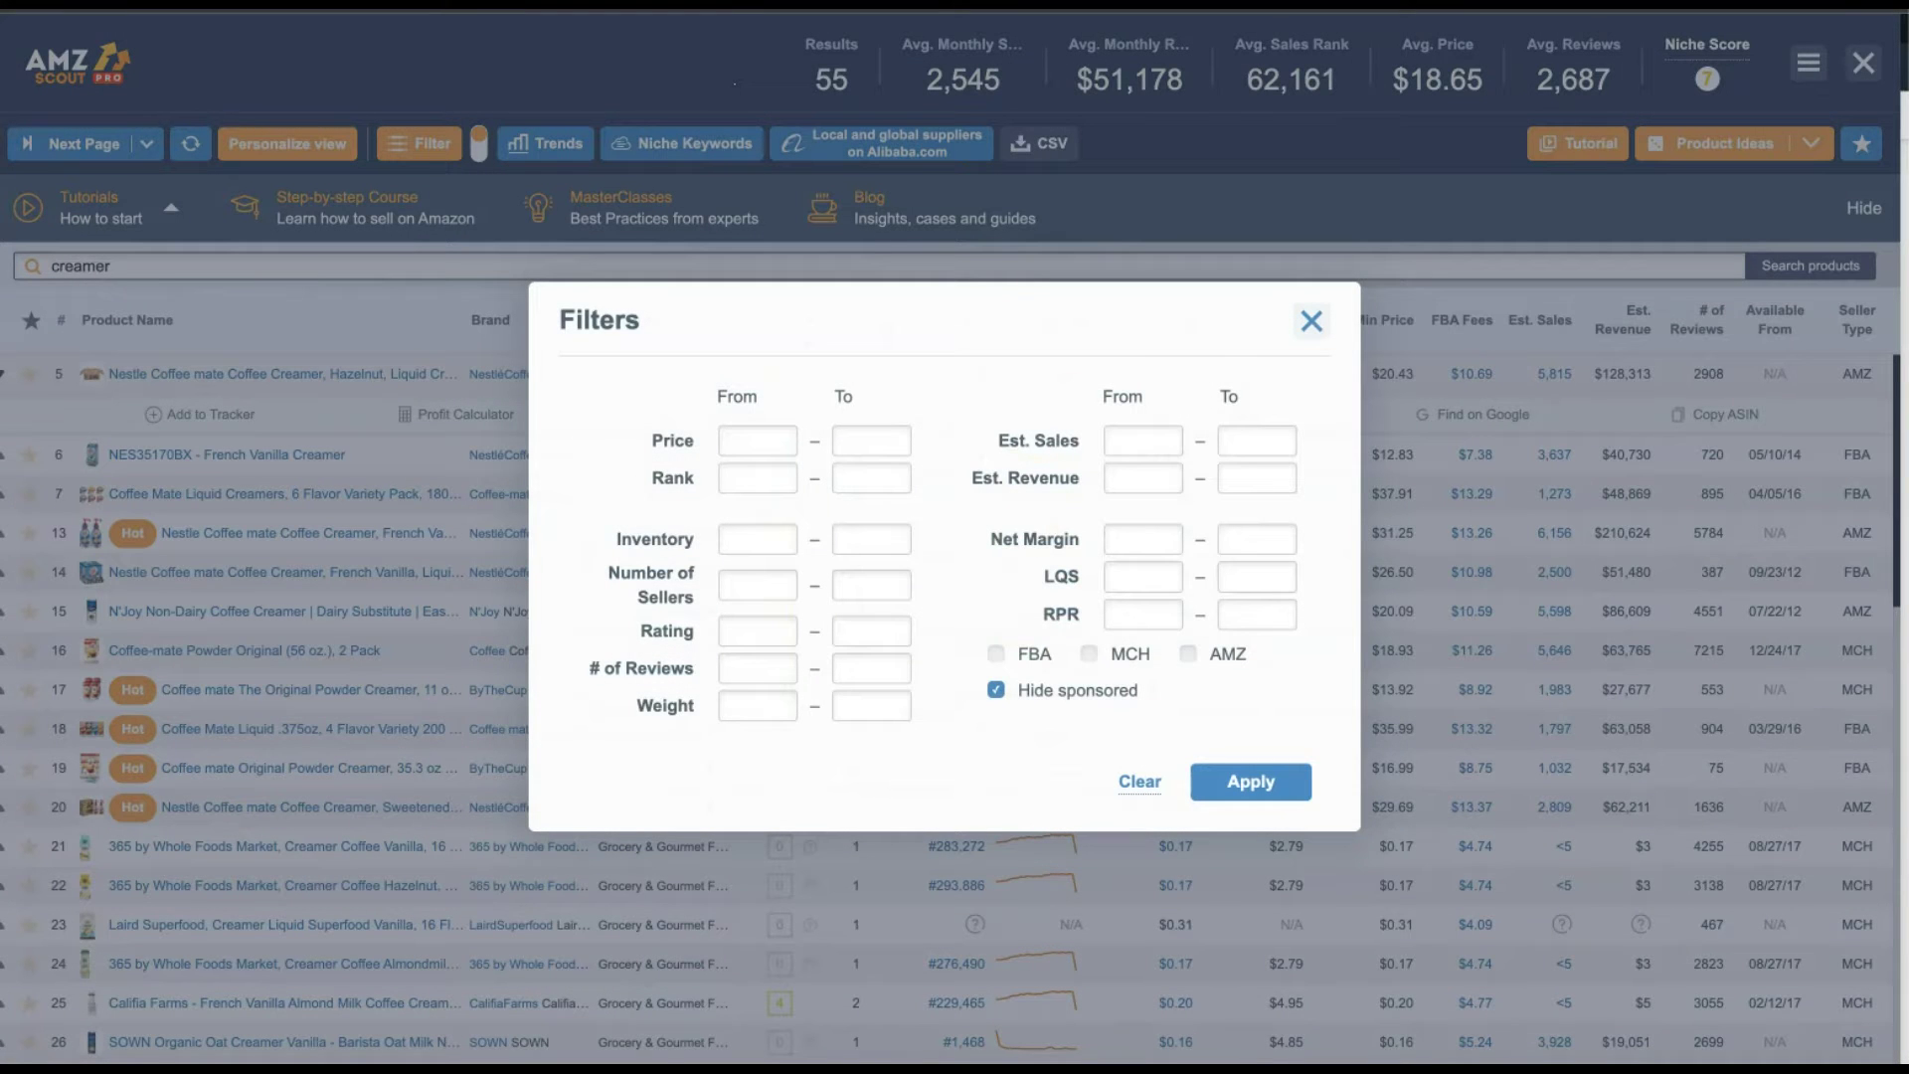
left_click(757, 440)
type("10")
left_click(871, 478)
type("100000")
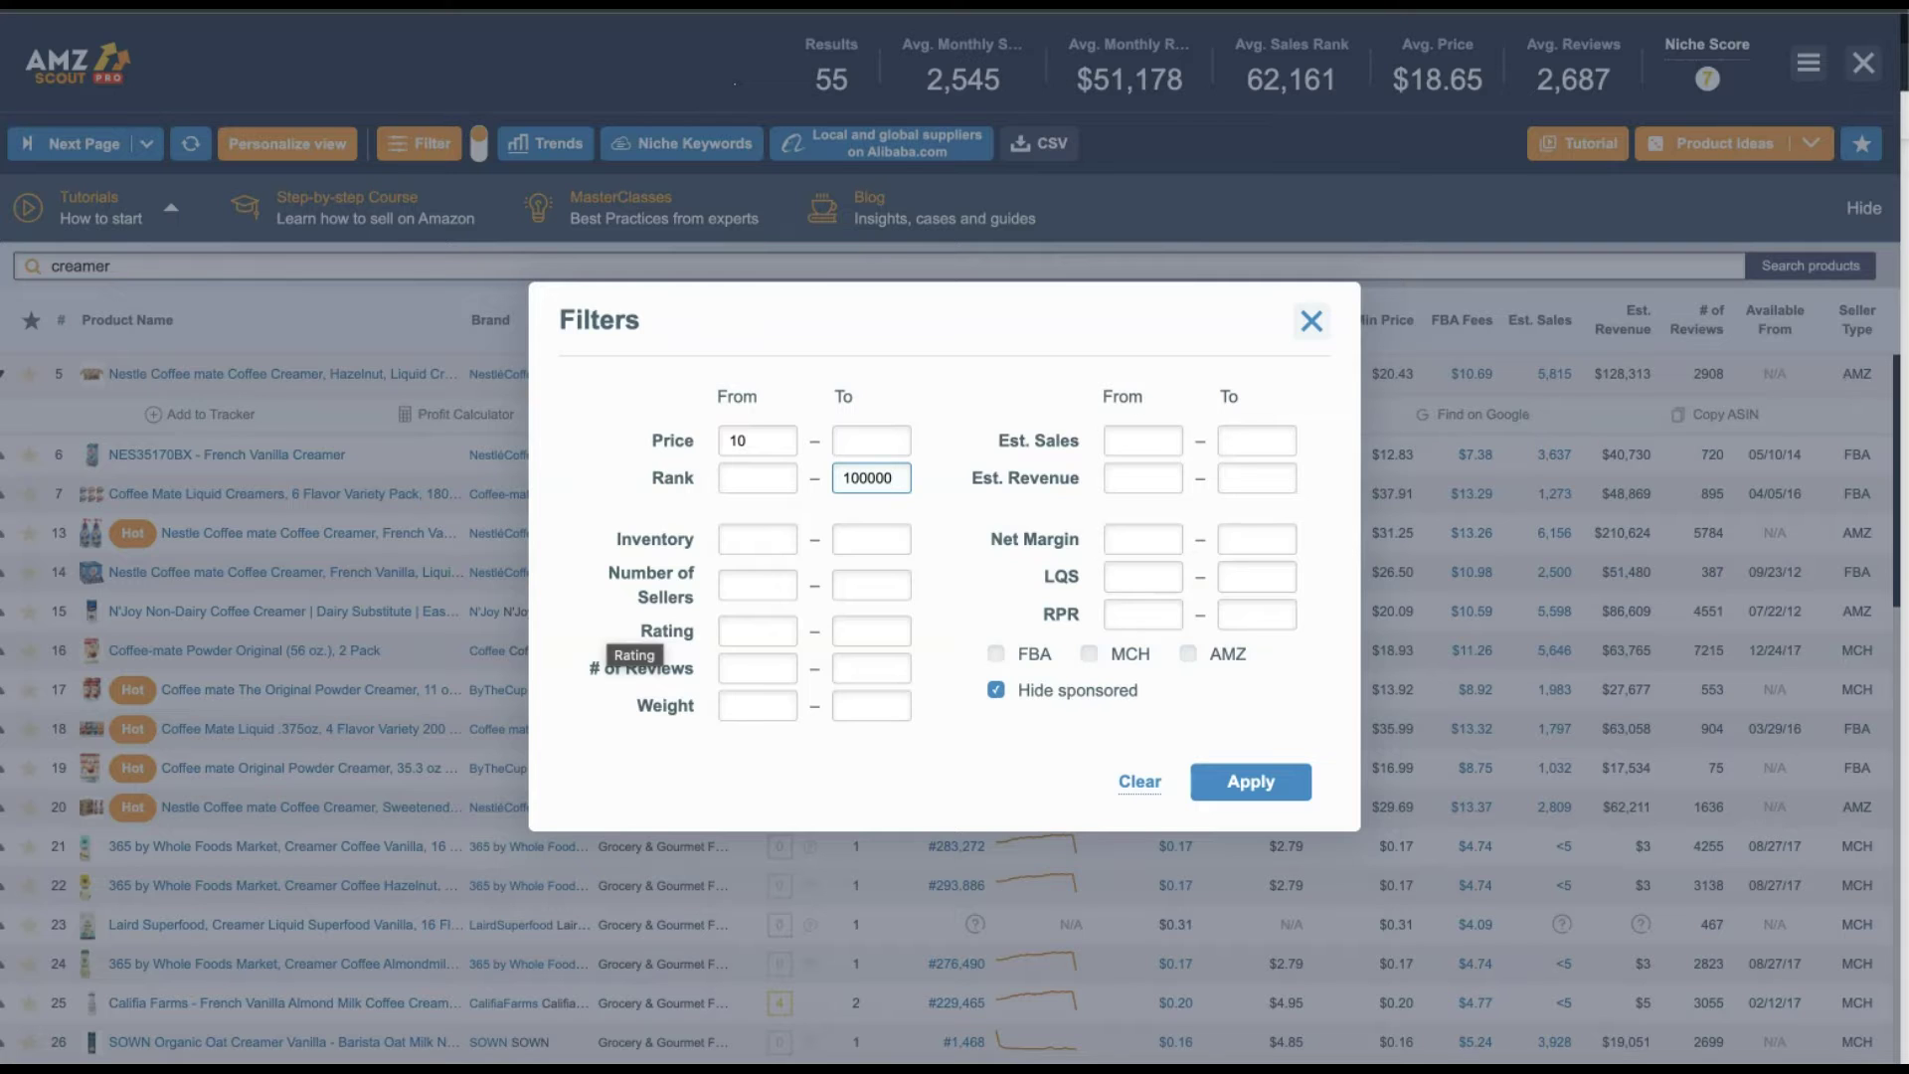
left_click(871, 586)
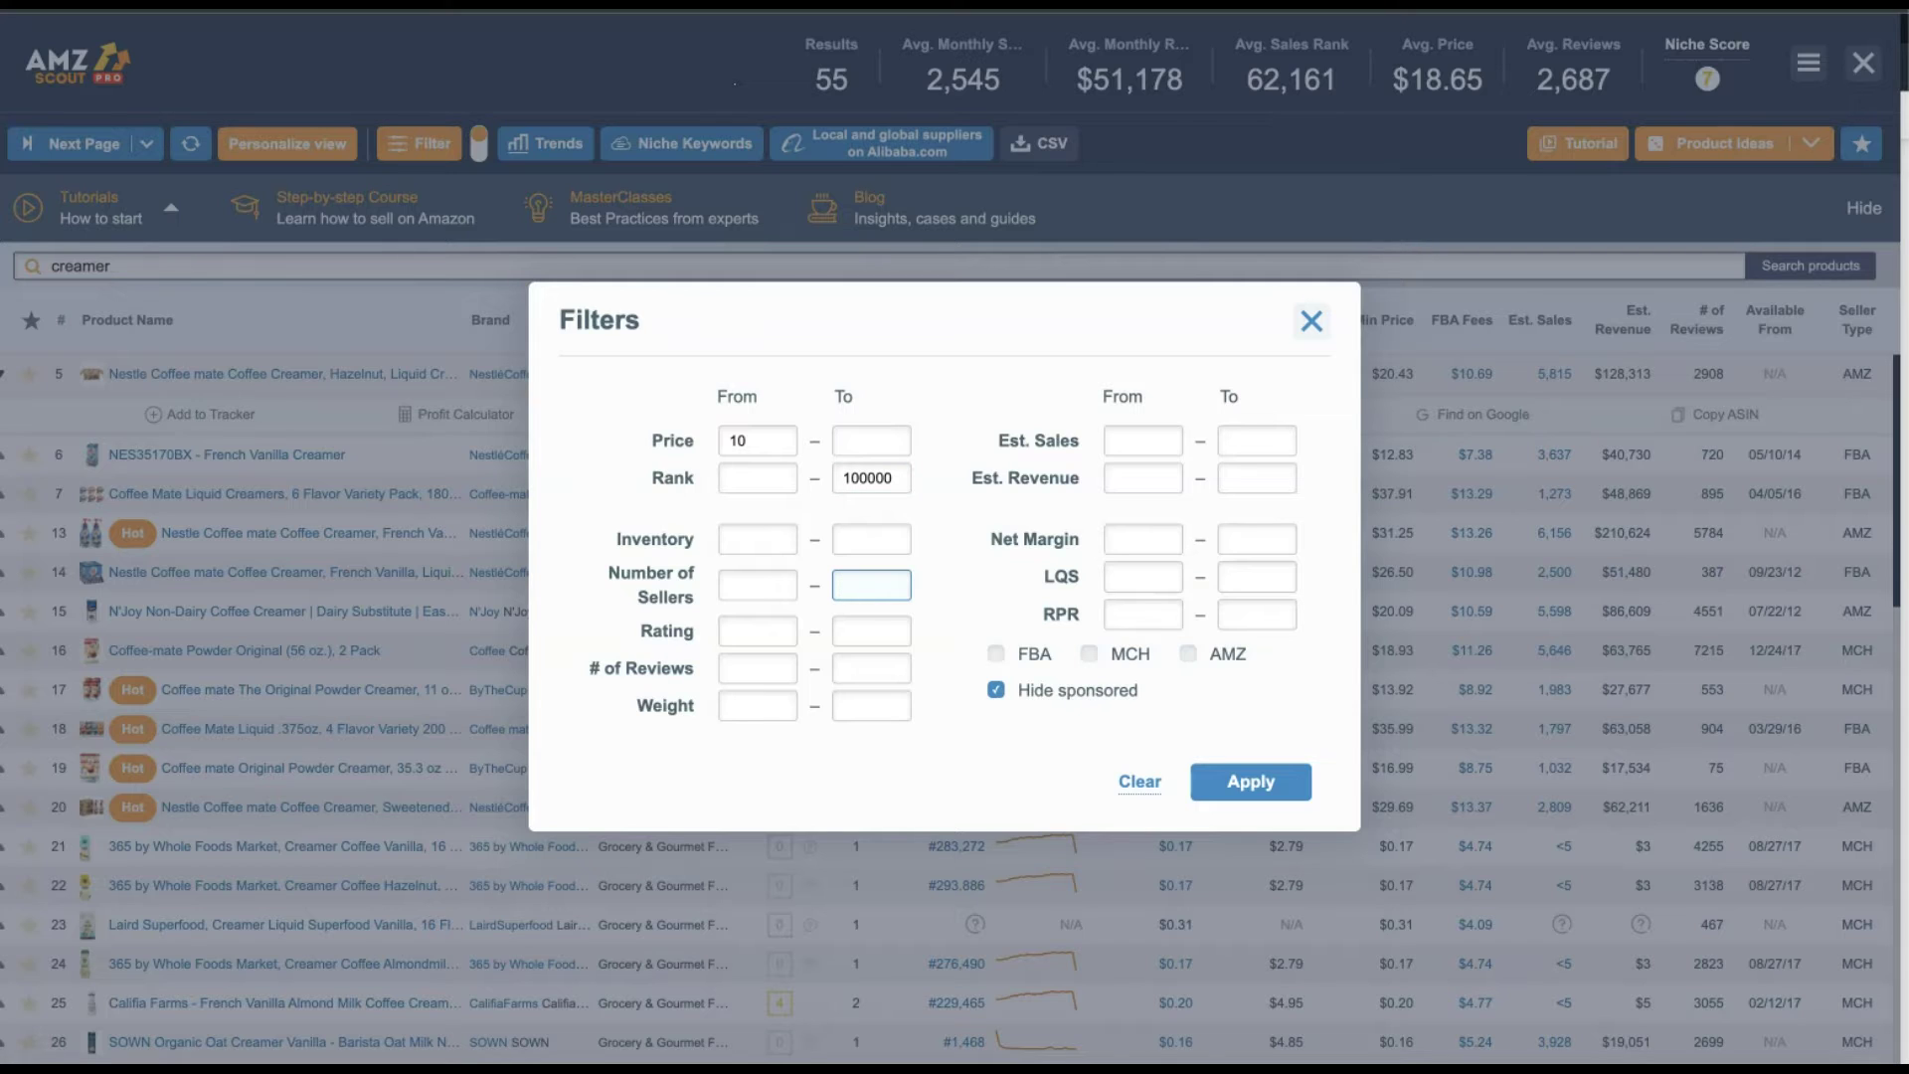
type("50")
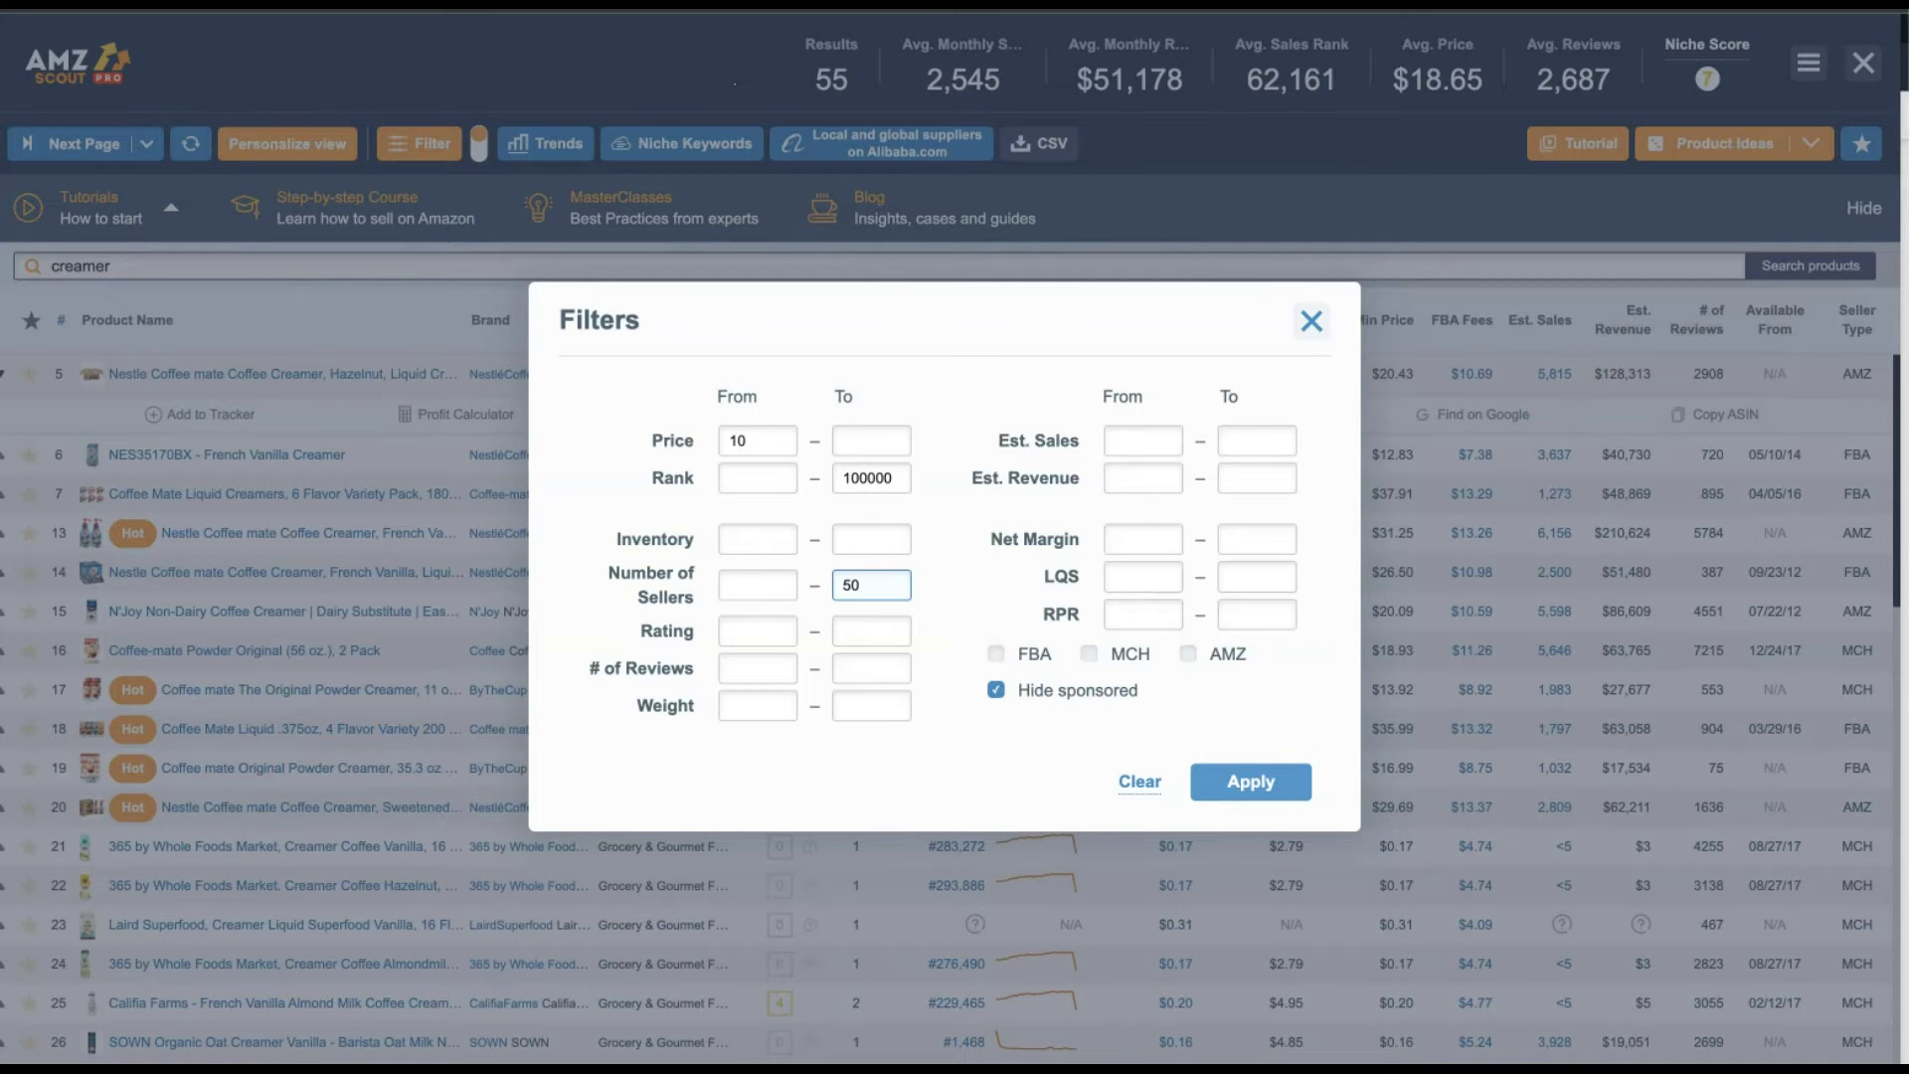
left_click(1250, 782)
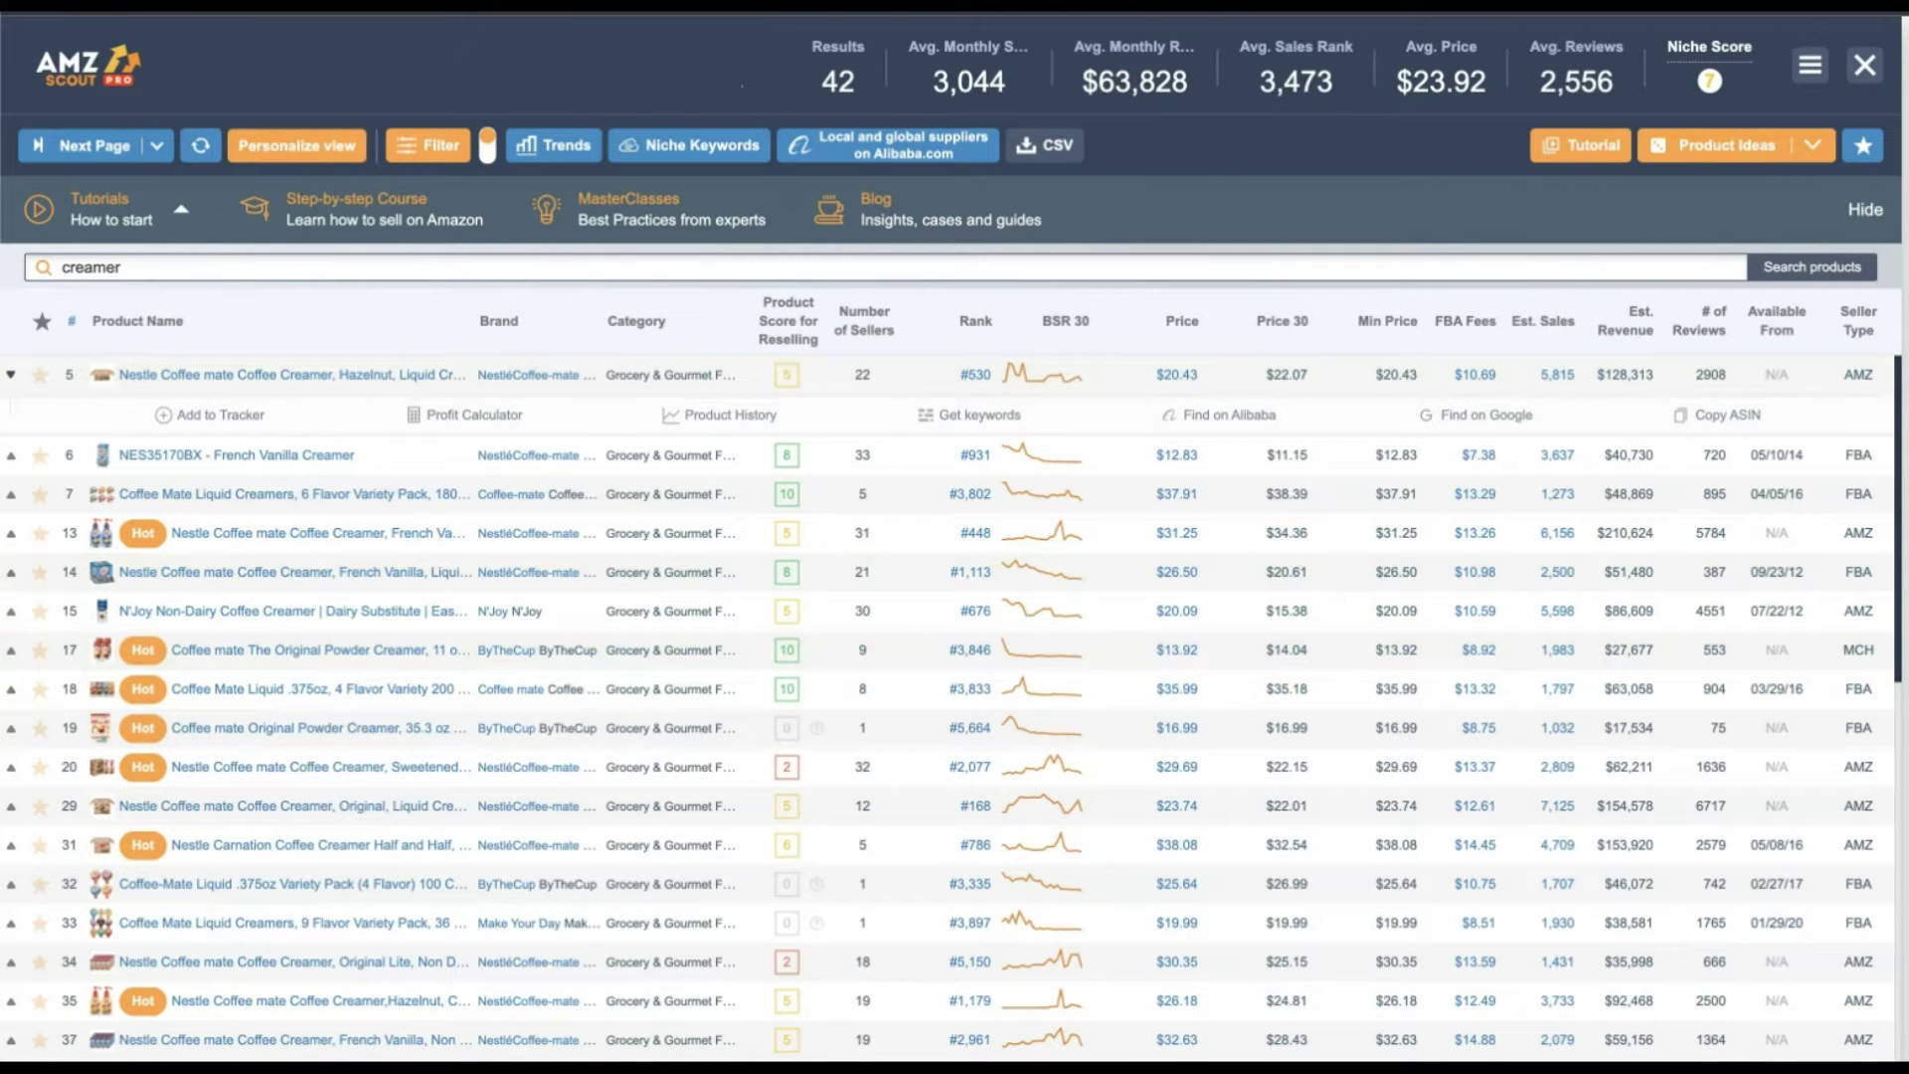
Sort the filtered products by price, highest first, and re-sort them by sales rank, best rank first
left_click(1182, 320)
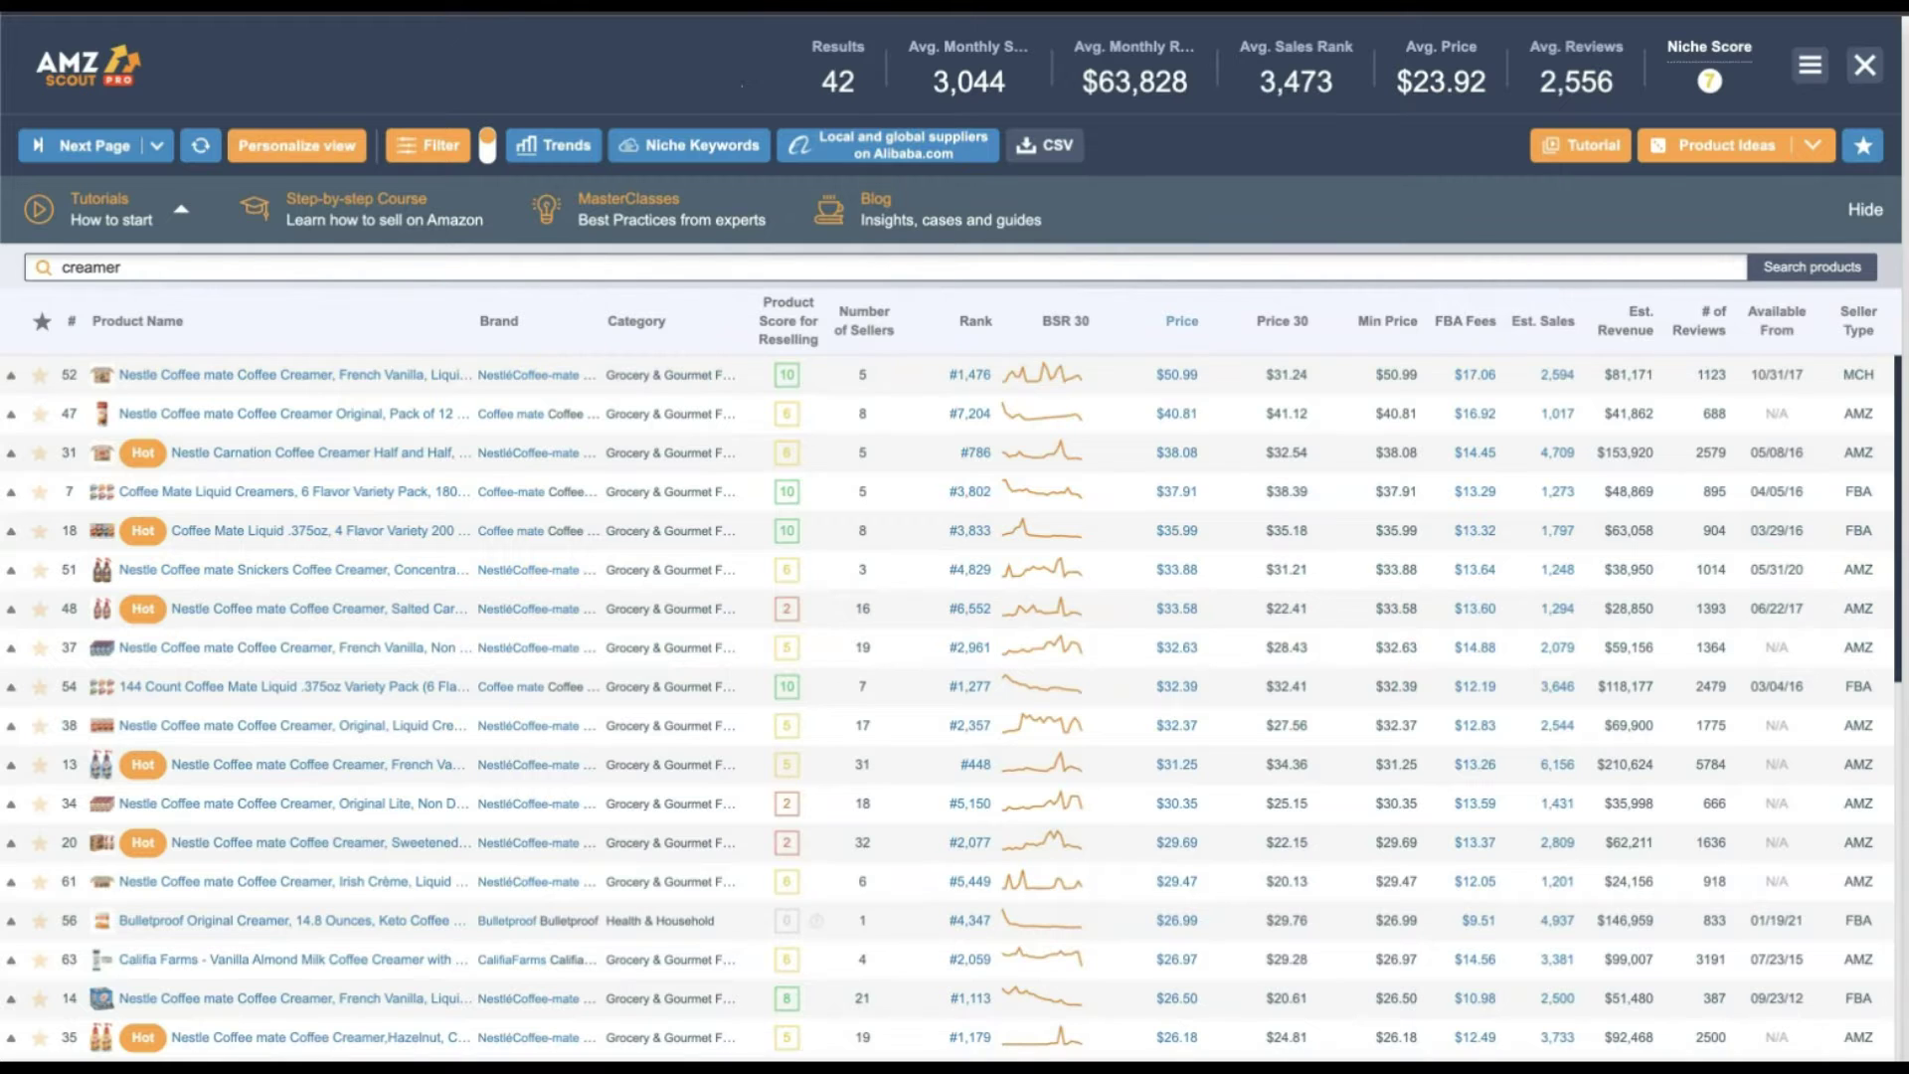
left_click(976, 320)
left_click(976, 320)
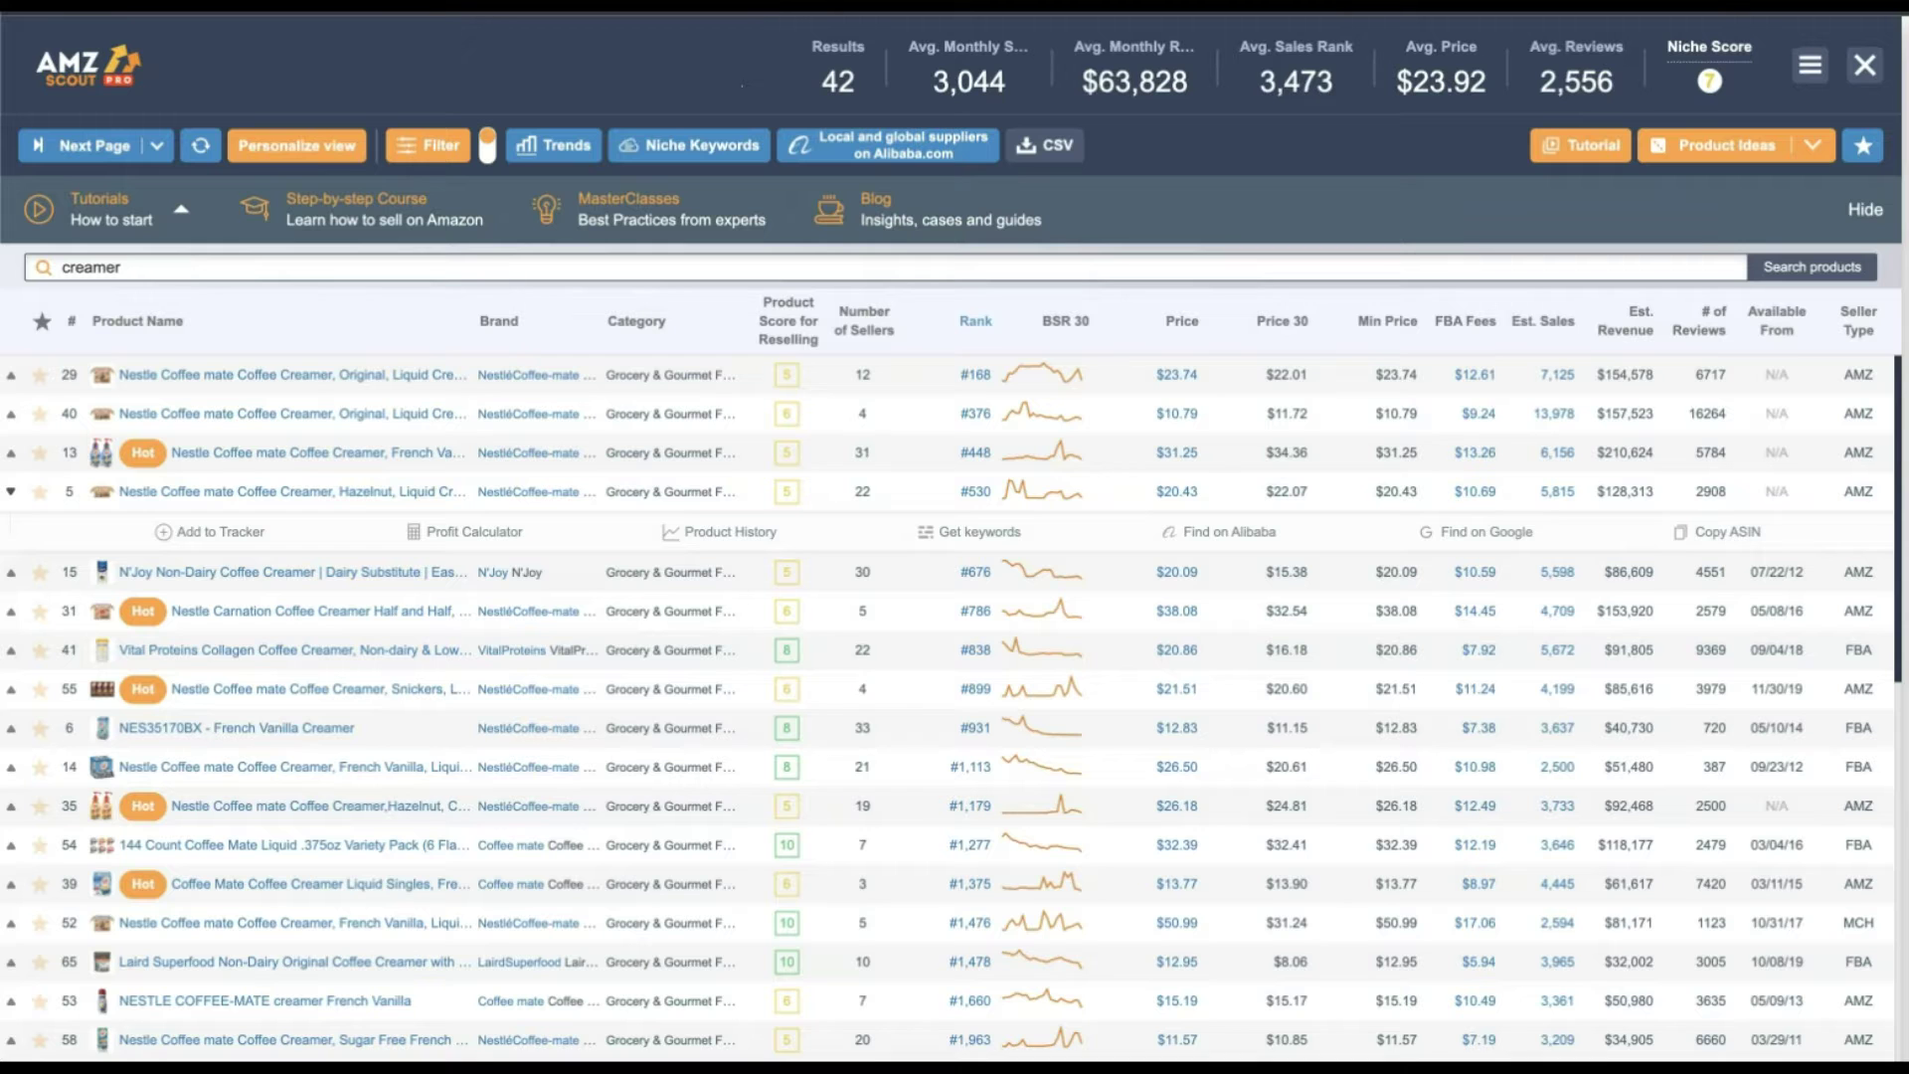
Sort the products by product score for reselling and review the scored listings
left_click(788, 321)
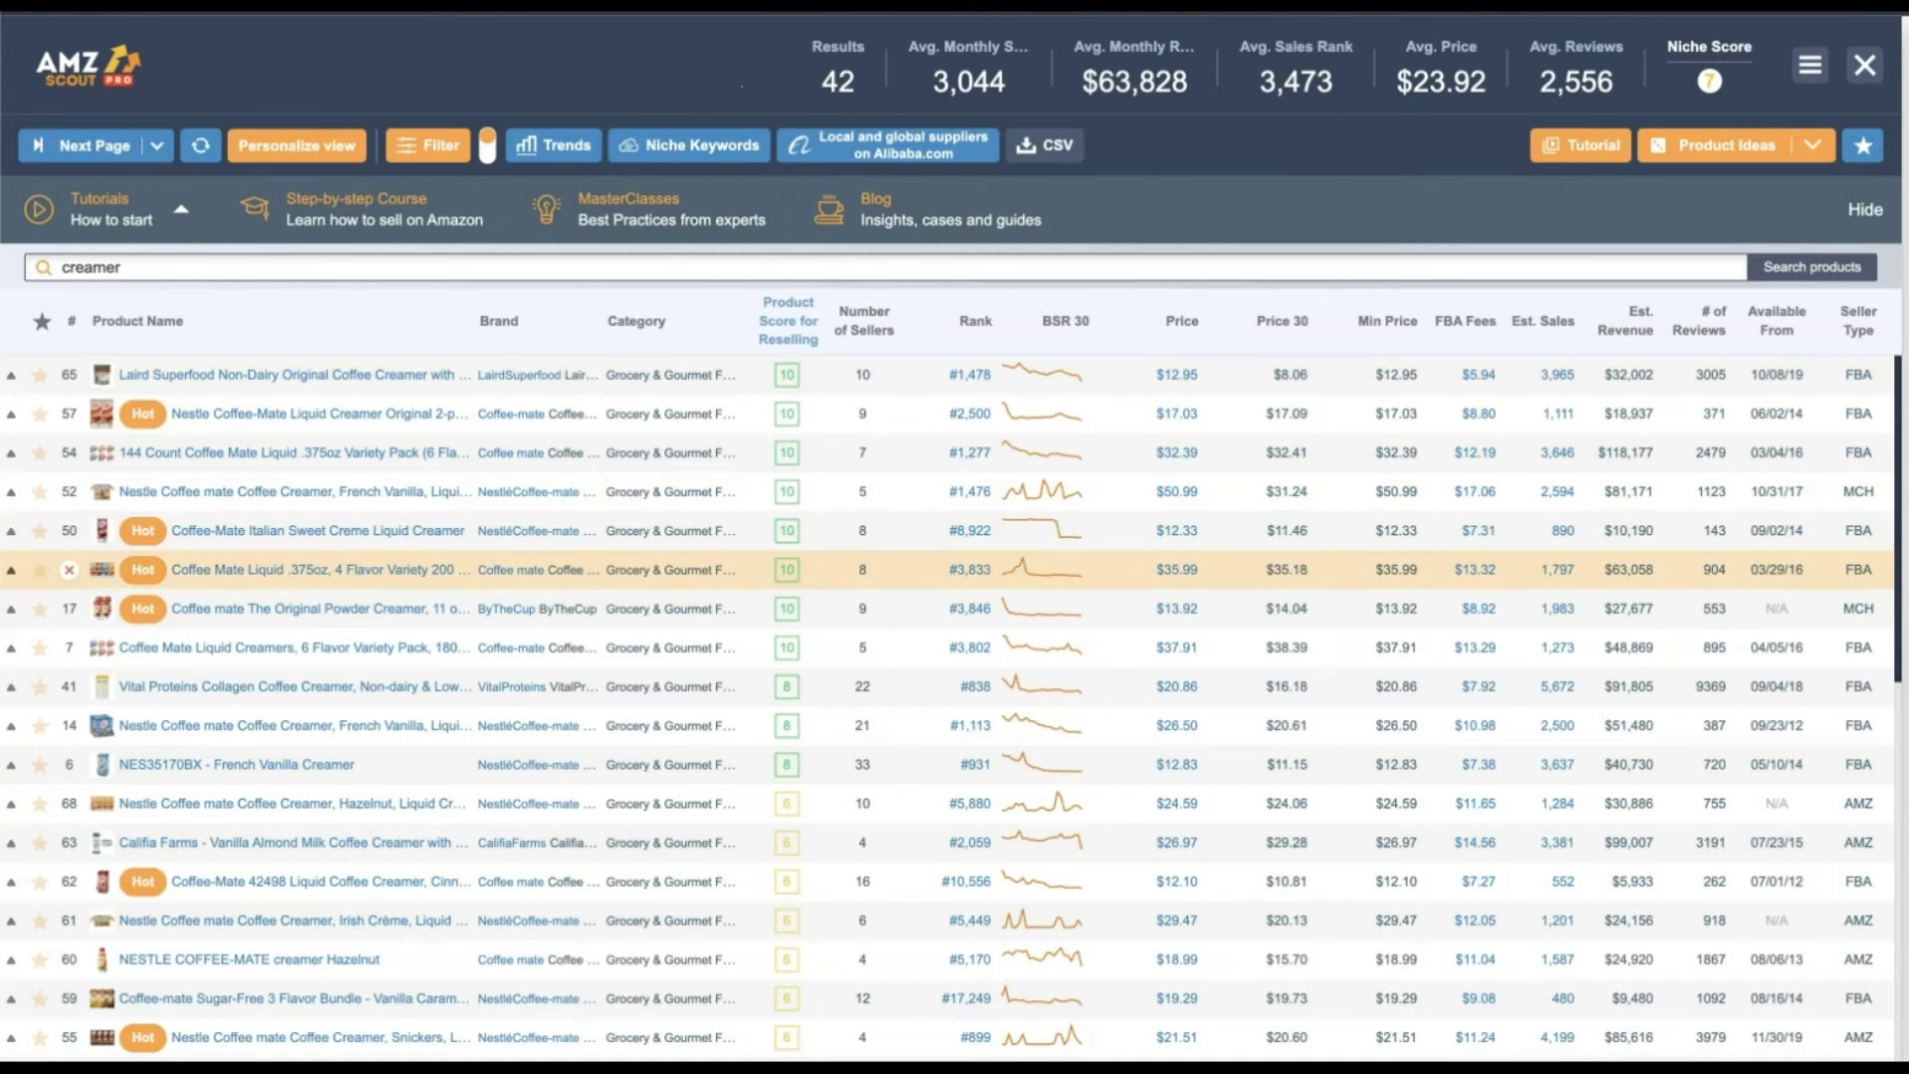
scroll(863, 608, "down", 1)
scroll(863, 608, "up", 1)
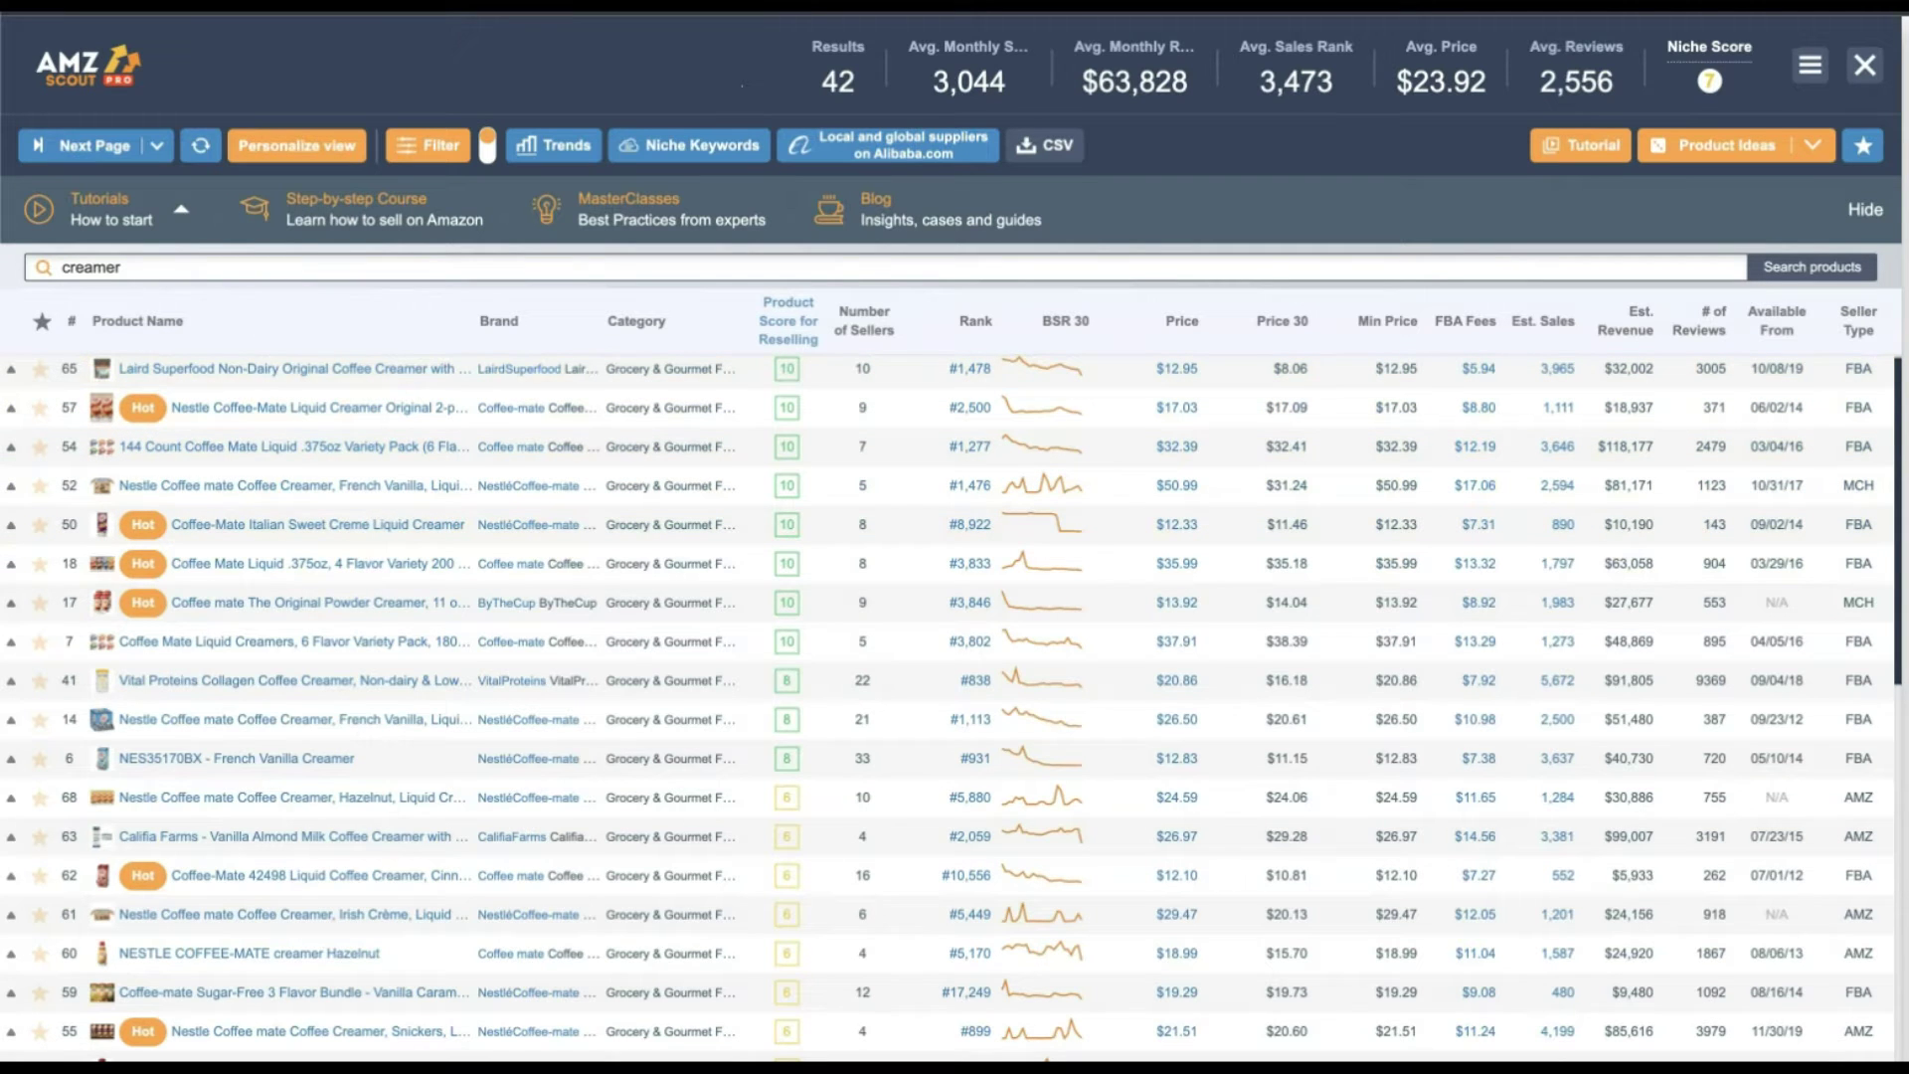
left_click(1624, 321)
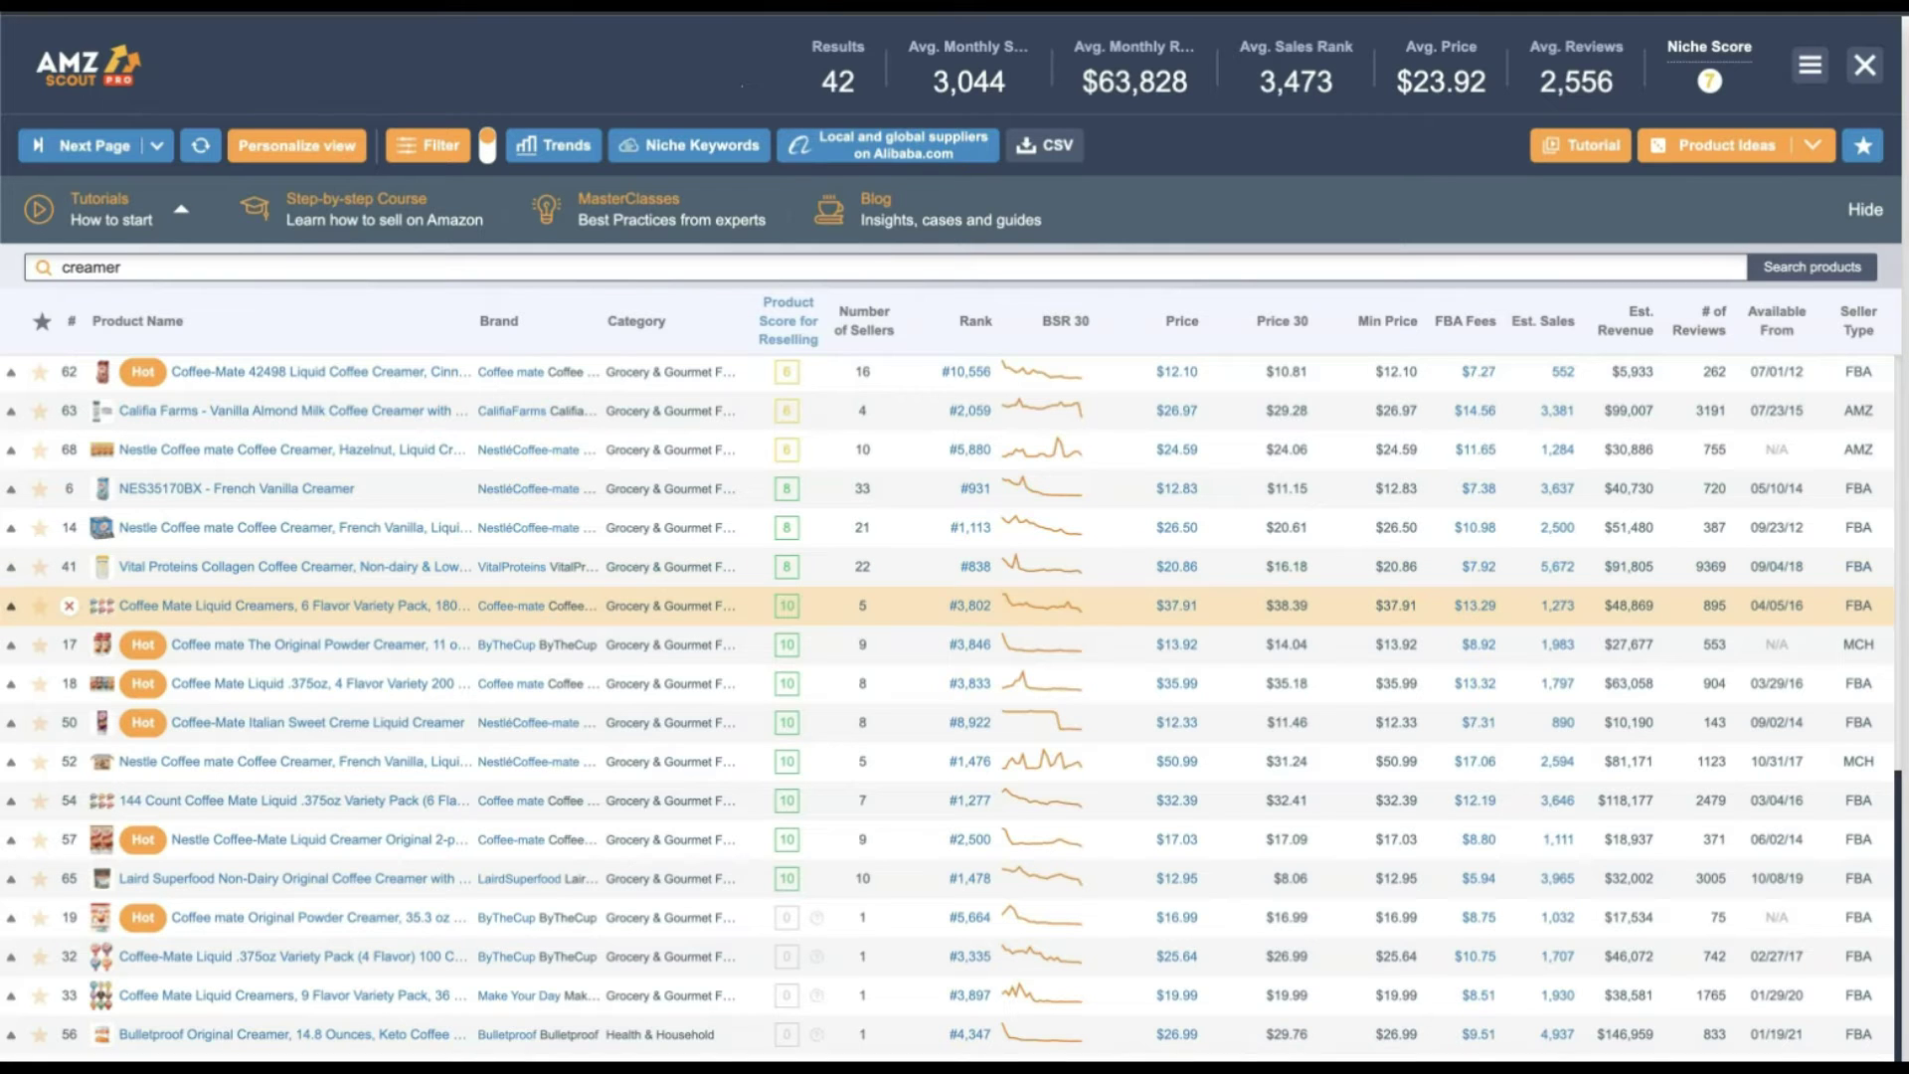
View the 1 month product history of the Coffee Mate Liquid Creamers 6 Flavor Variety Pack, 180 Count, and close the chart
left_click(299, 604)
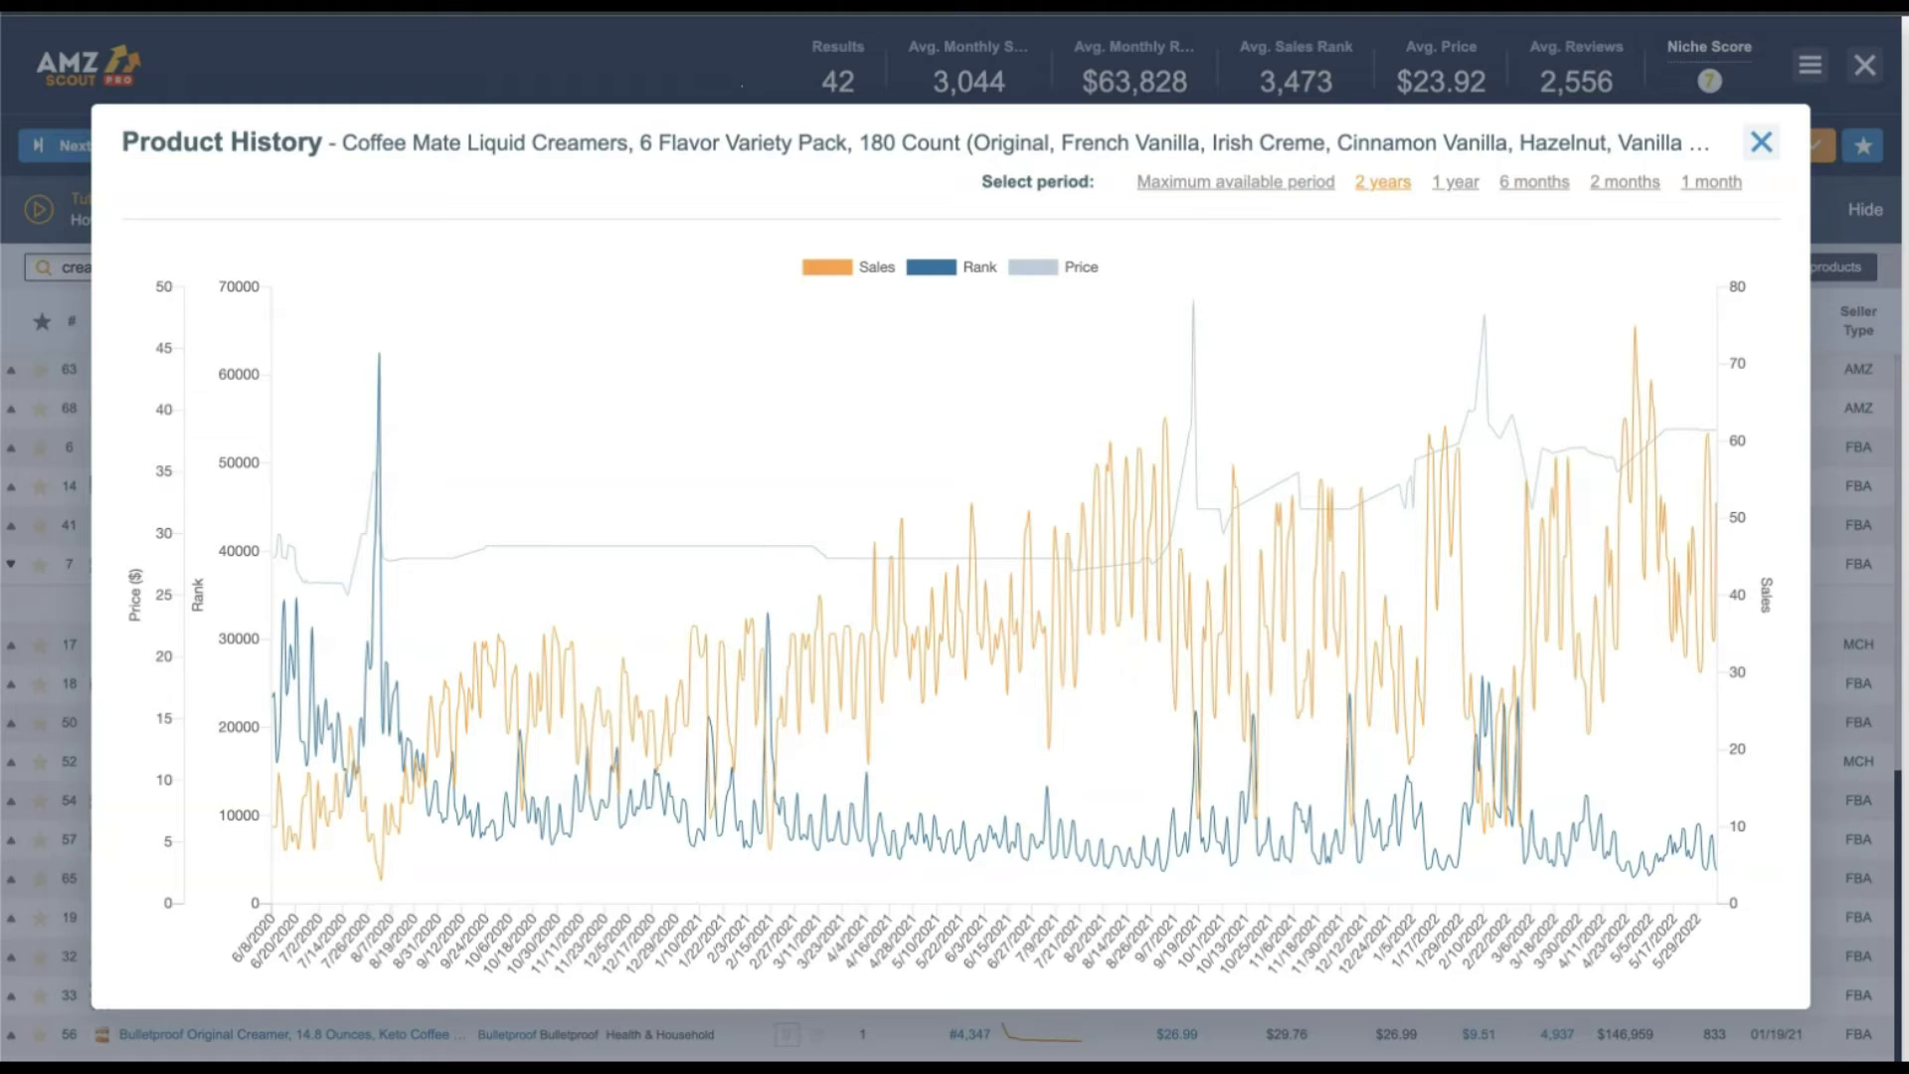
left_click(1711, 182)
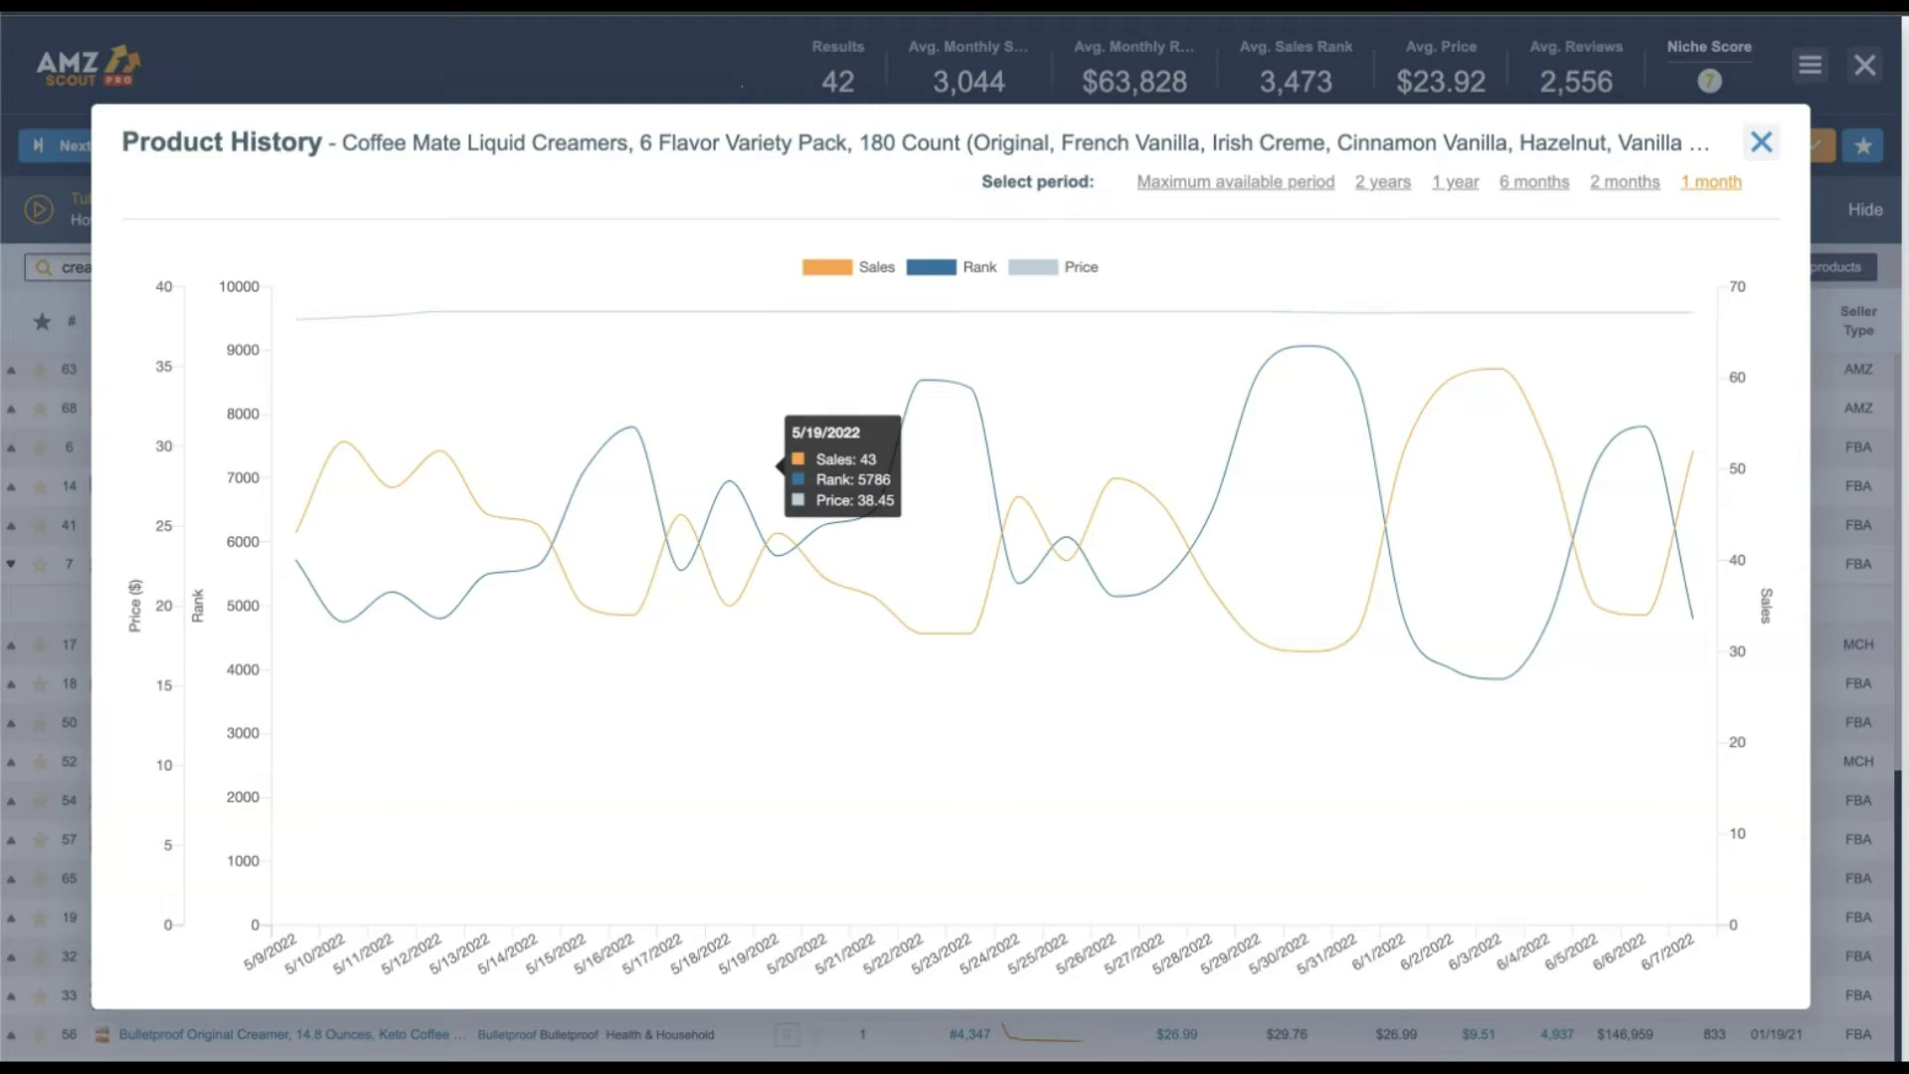
key("Escape")
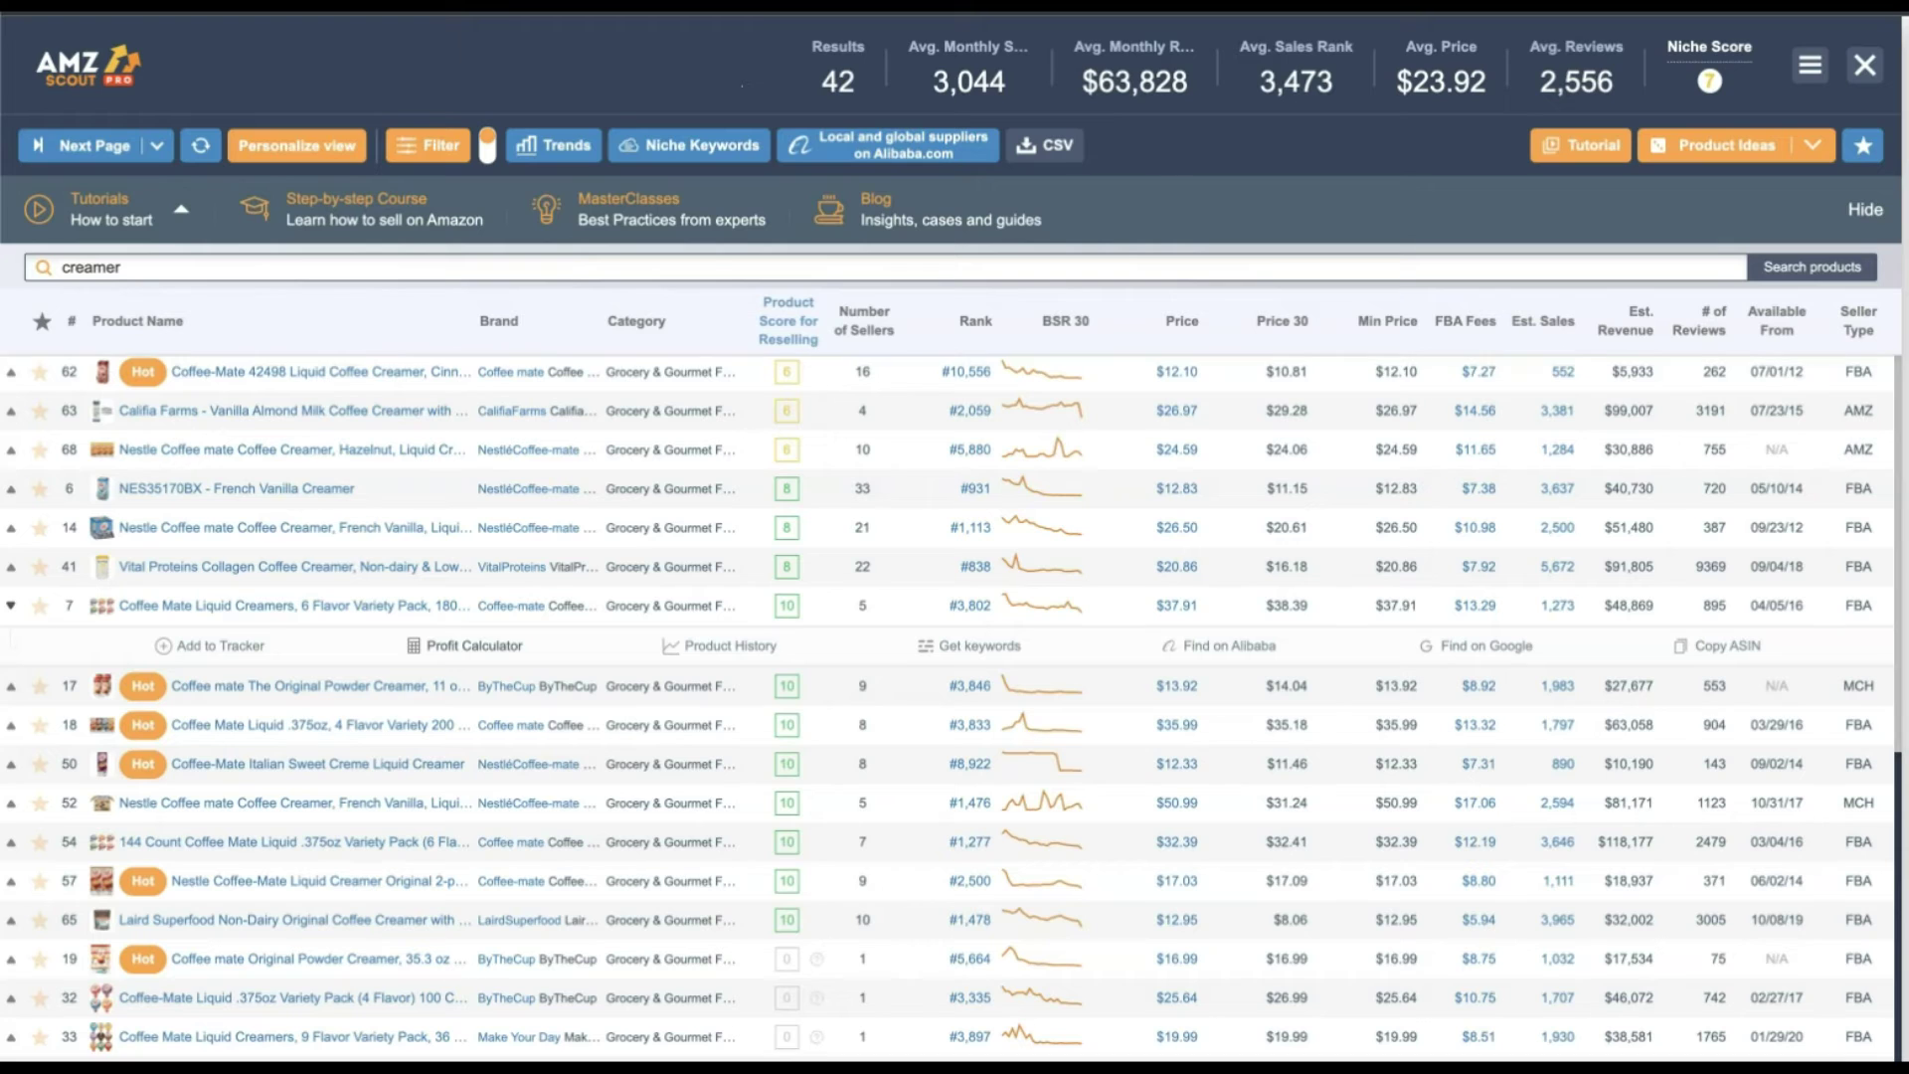
Calculate the profit of the 6 Flavor Variety Pack with a product cost of $20, and close the calculator
left_click(464, 645)
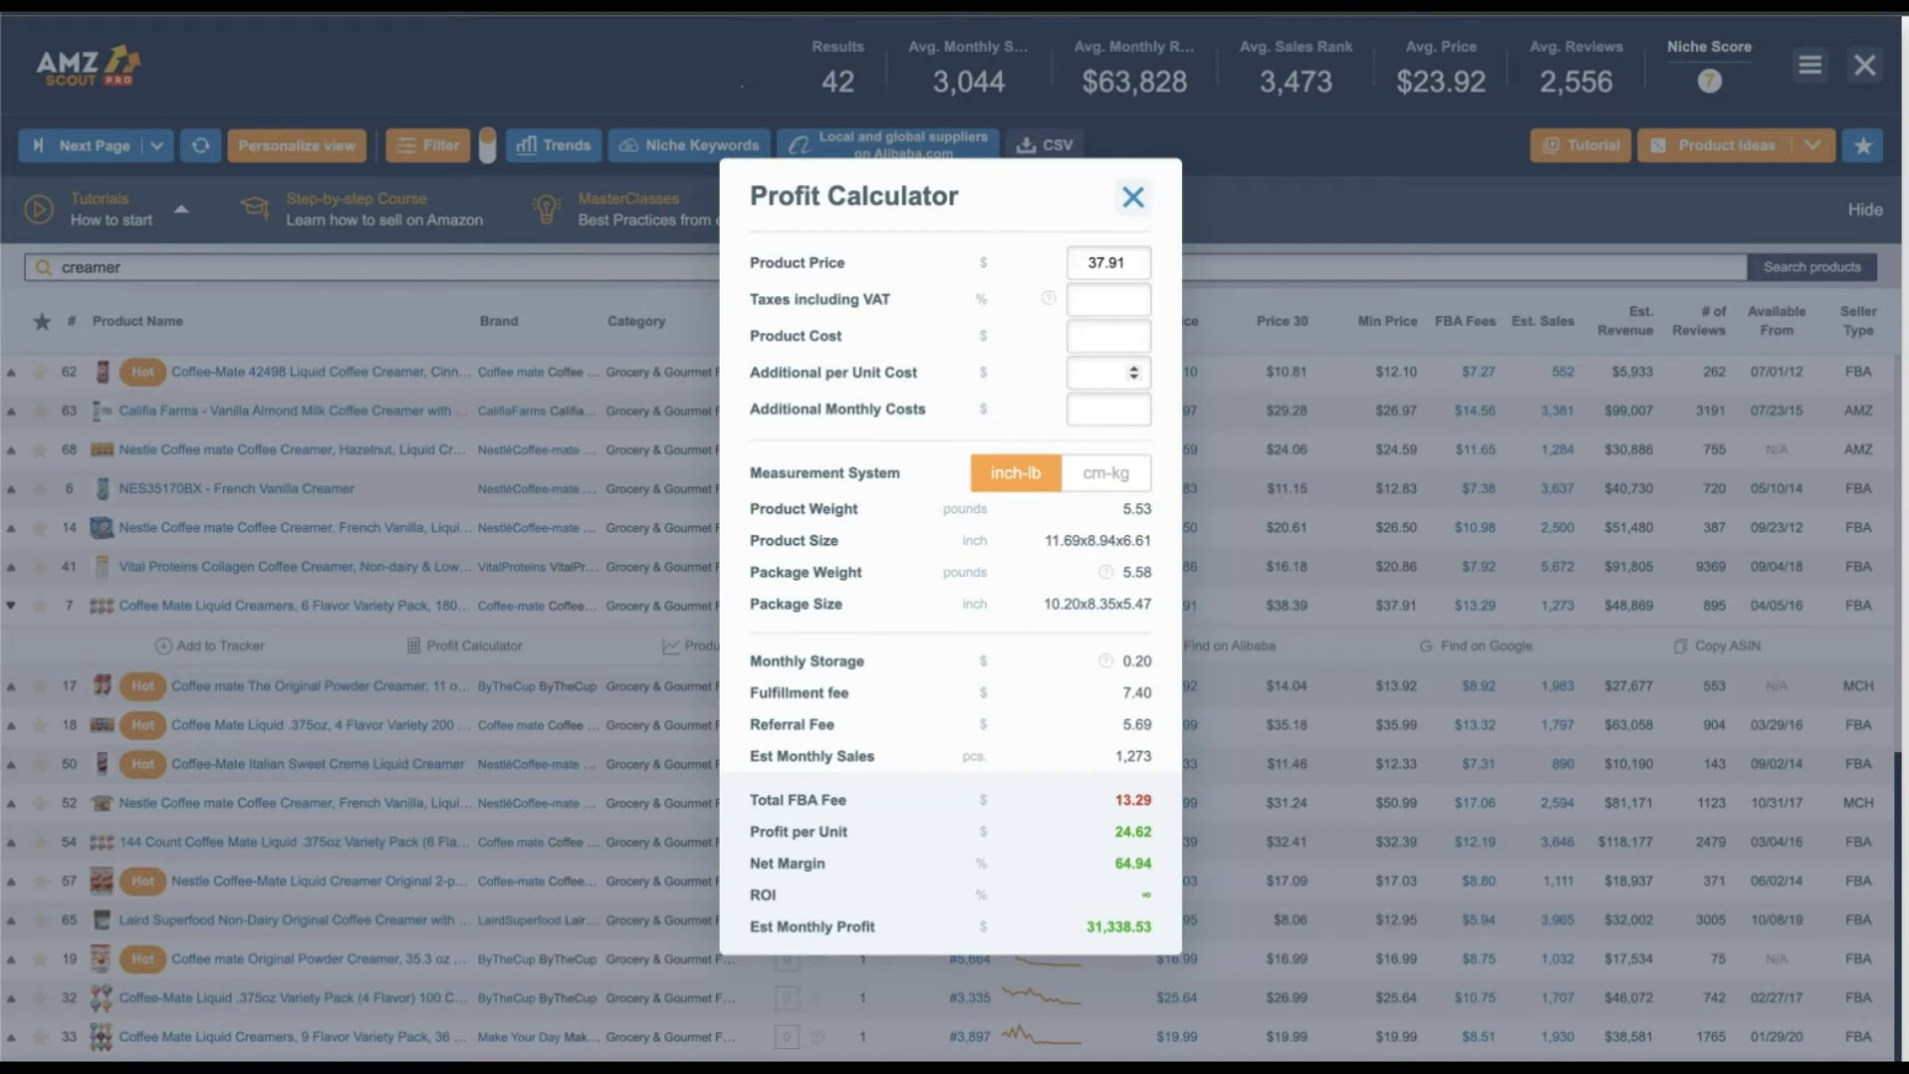
left_click(1124, 336)
type("20")
left_click(1109, 373)
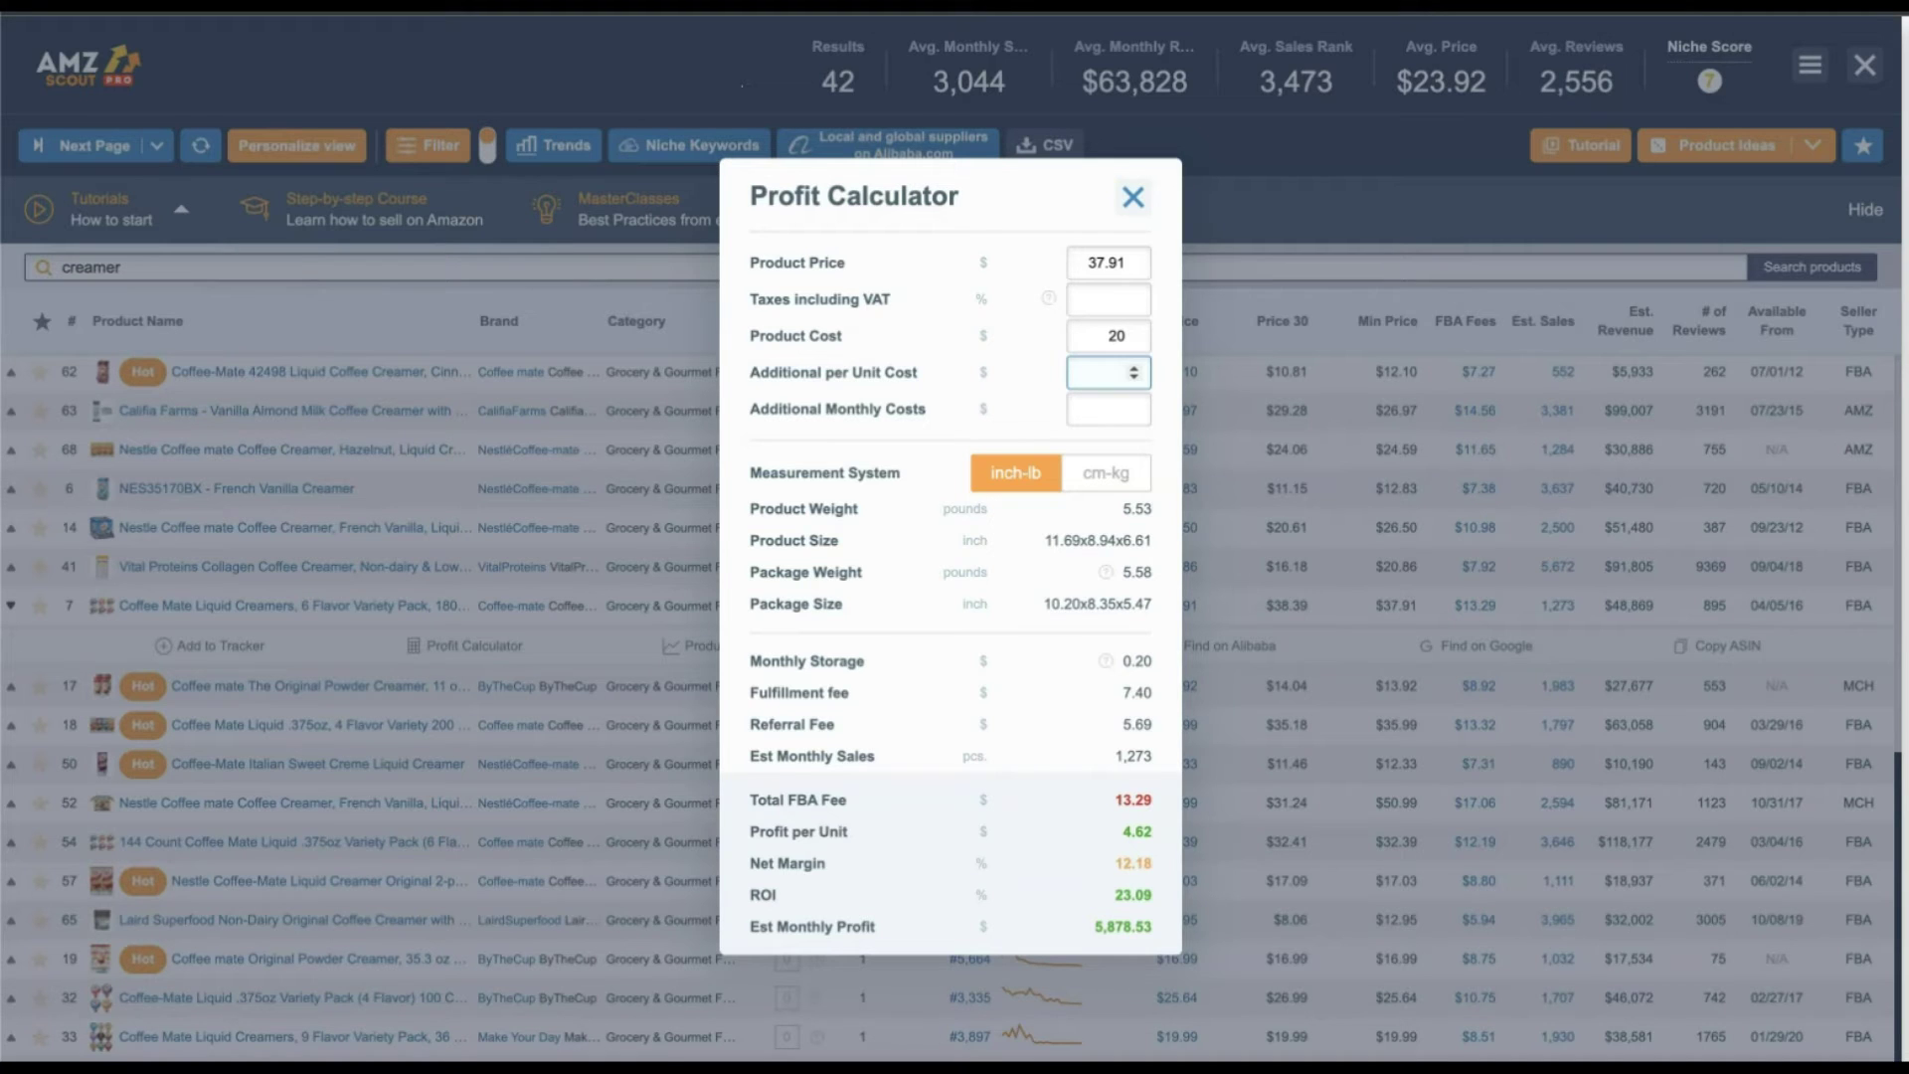
key("Escape")
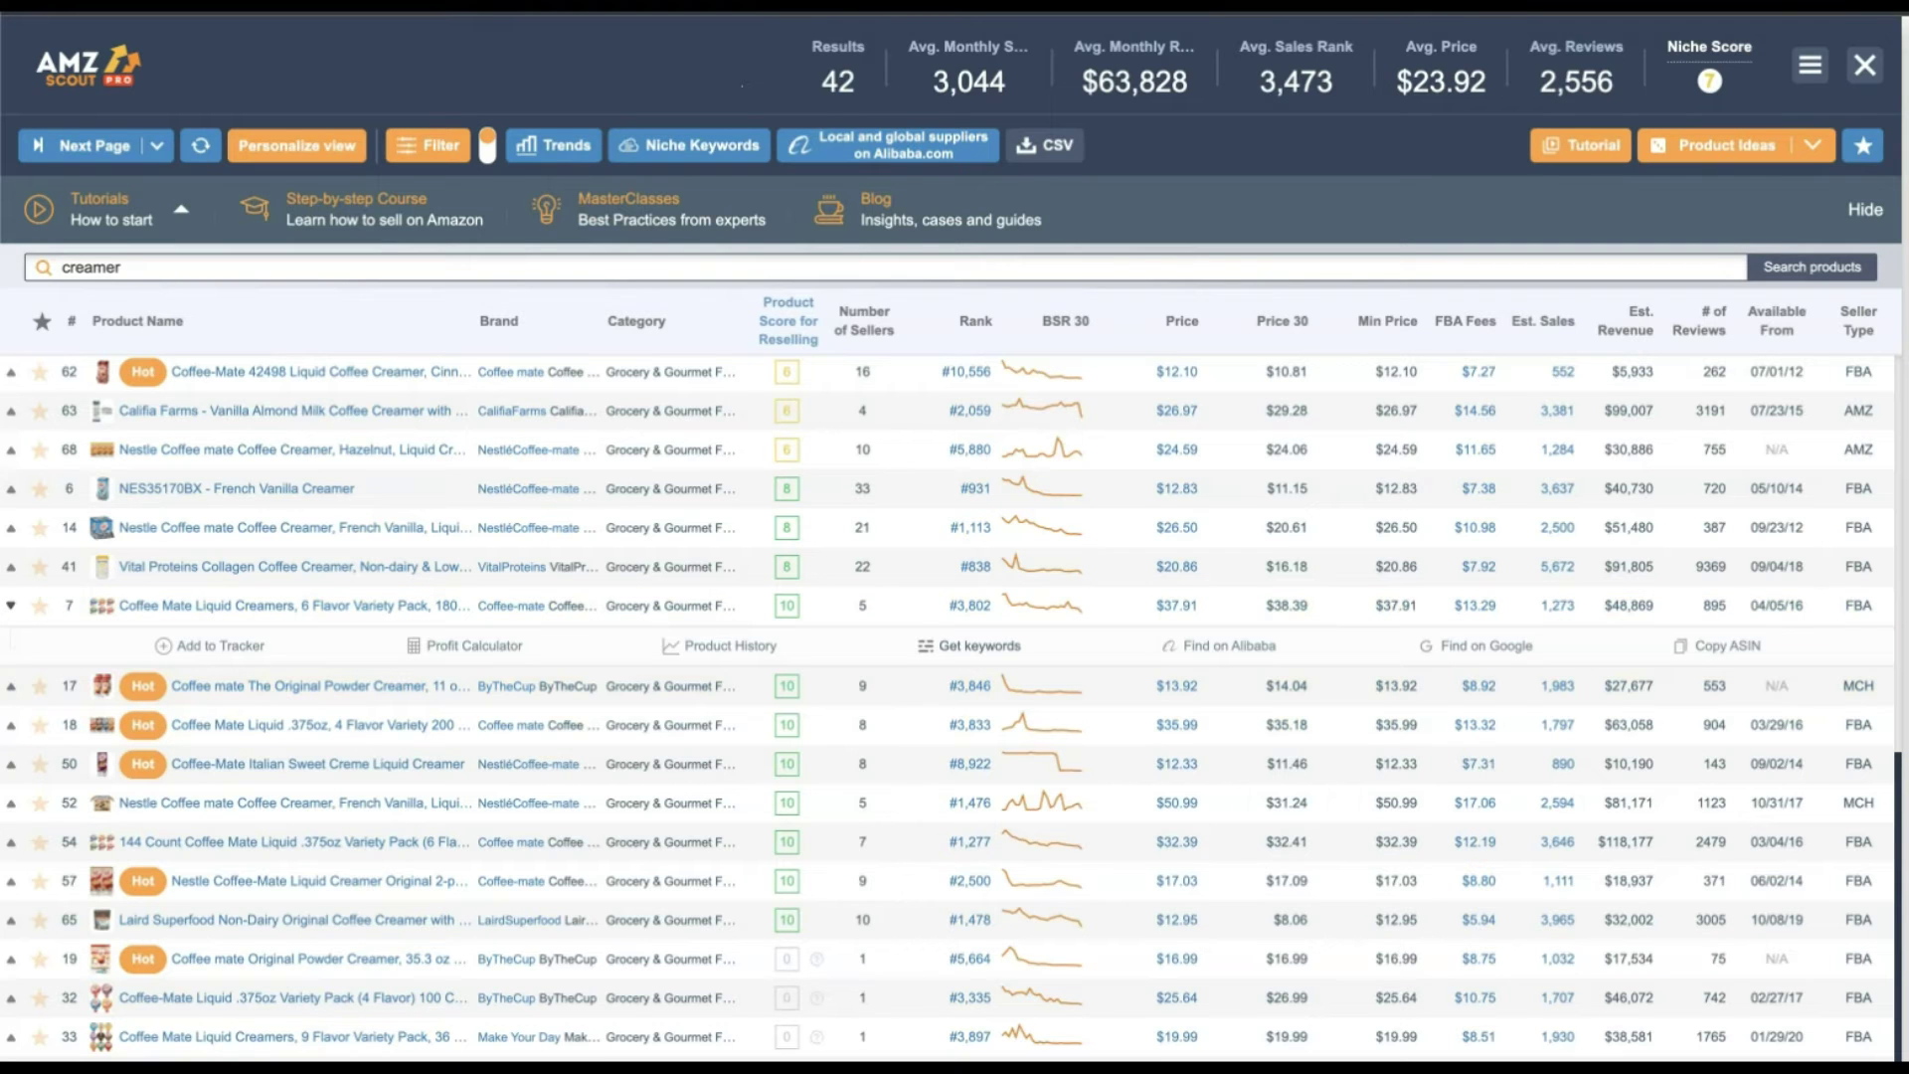
Get the keywords for the 6 Flavor Variety Pack and sort them by estimated monthly search volume, highest first
left_click(969, 647)
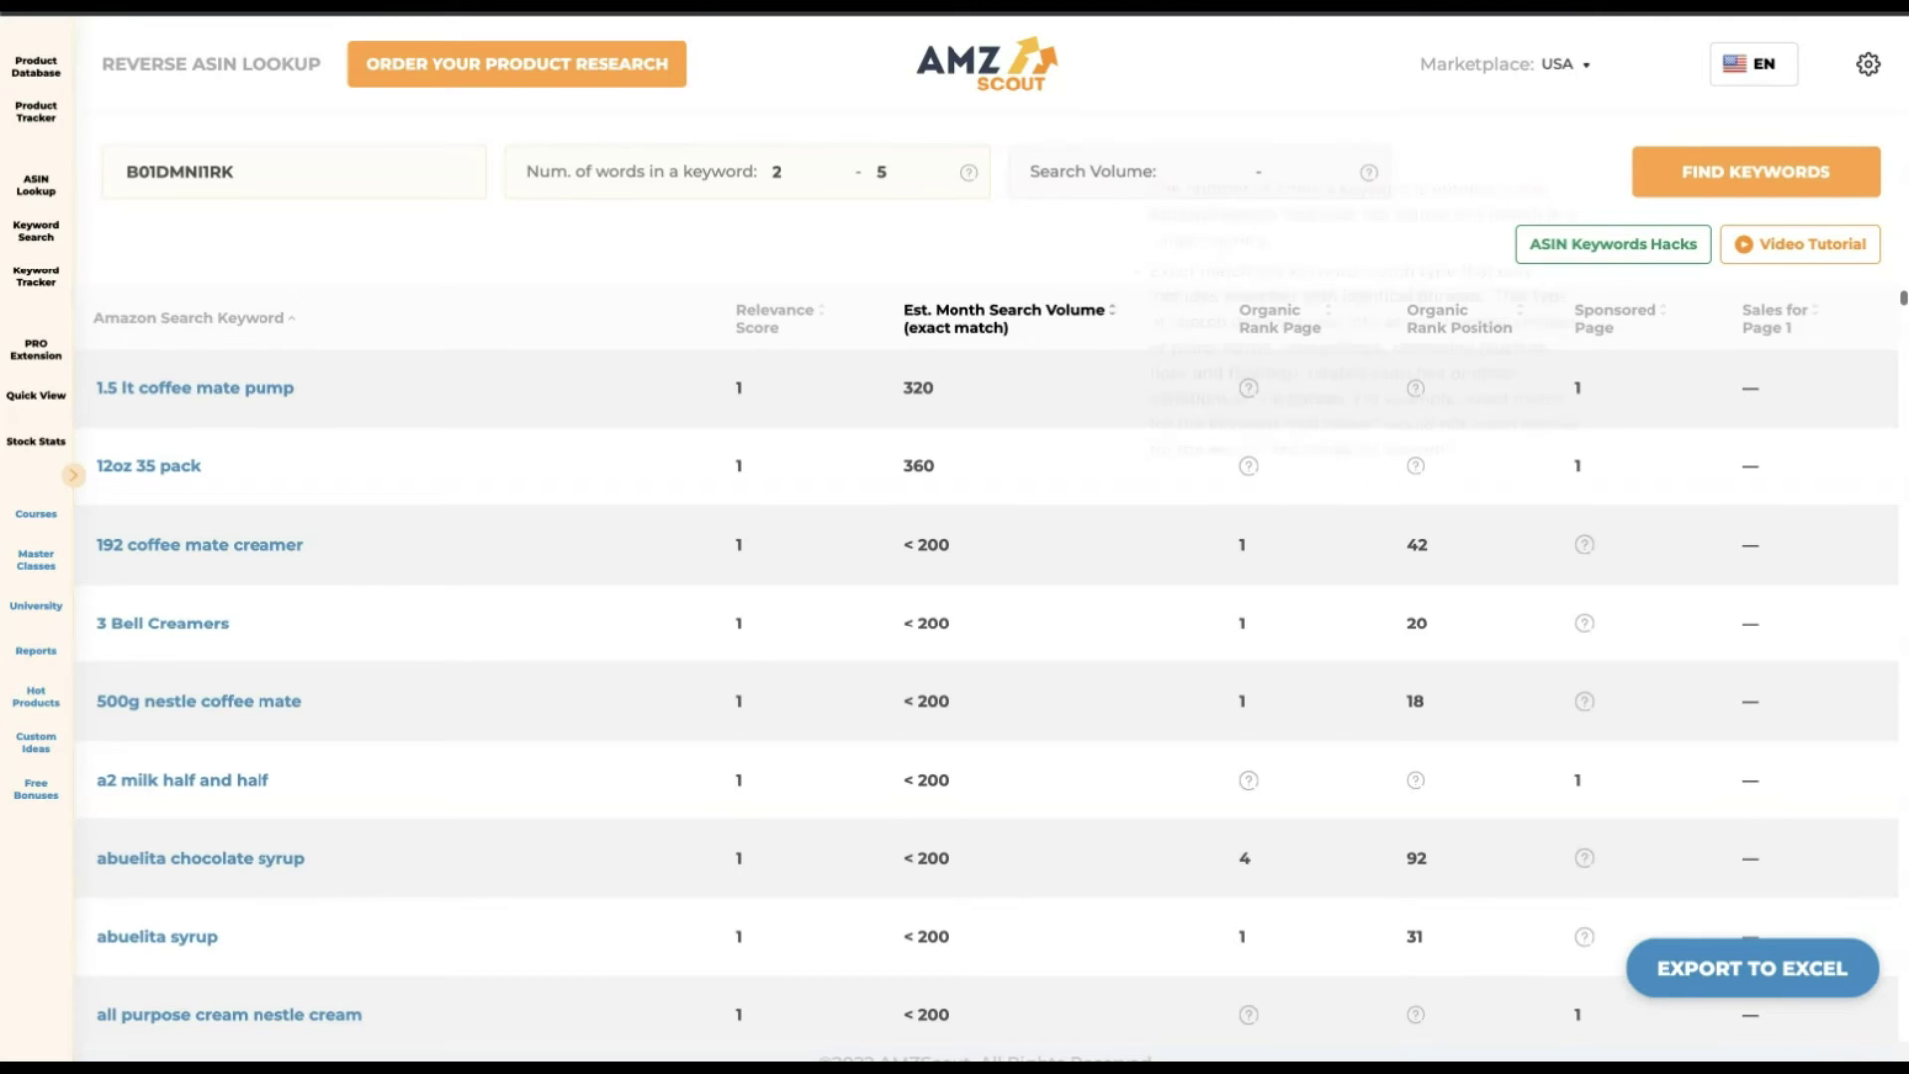
left_click(1004, 318)
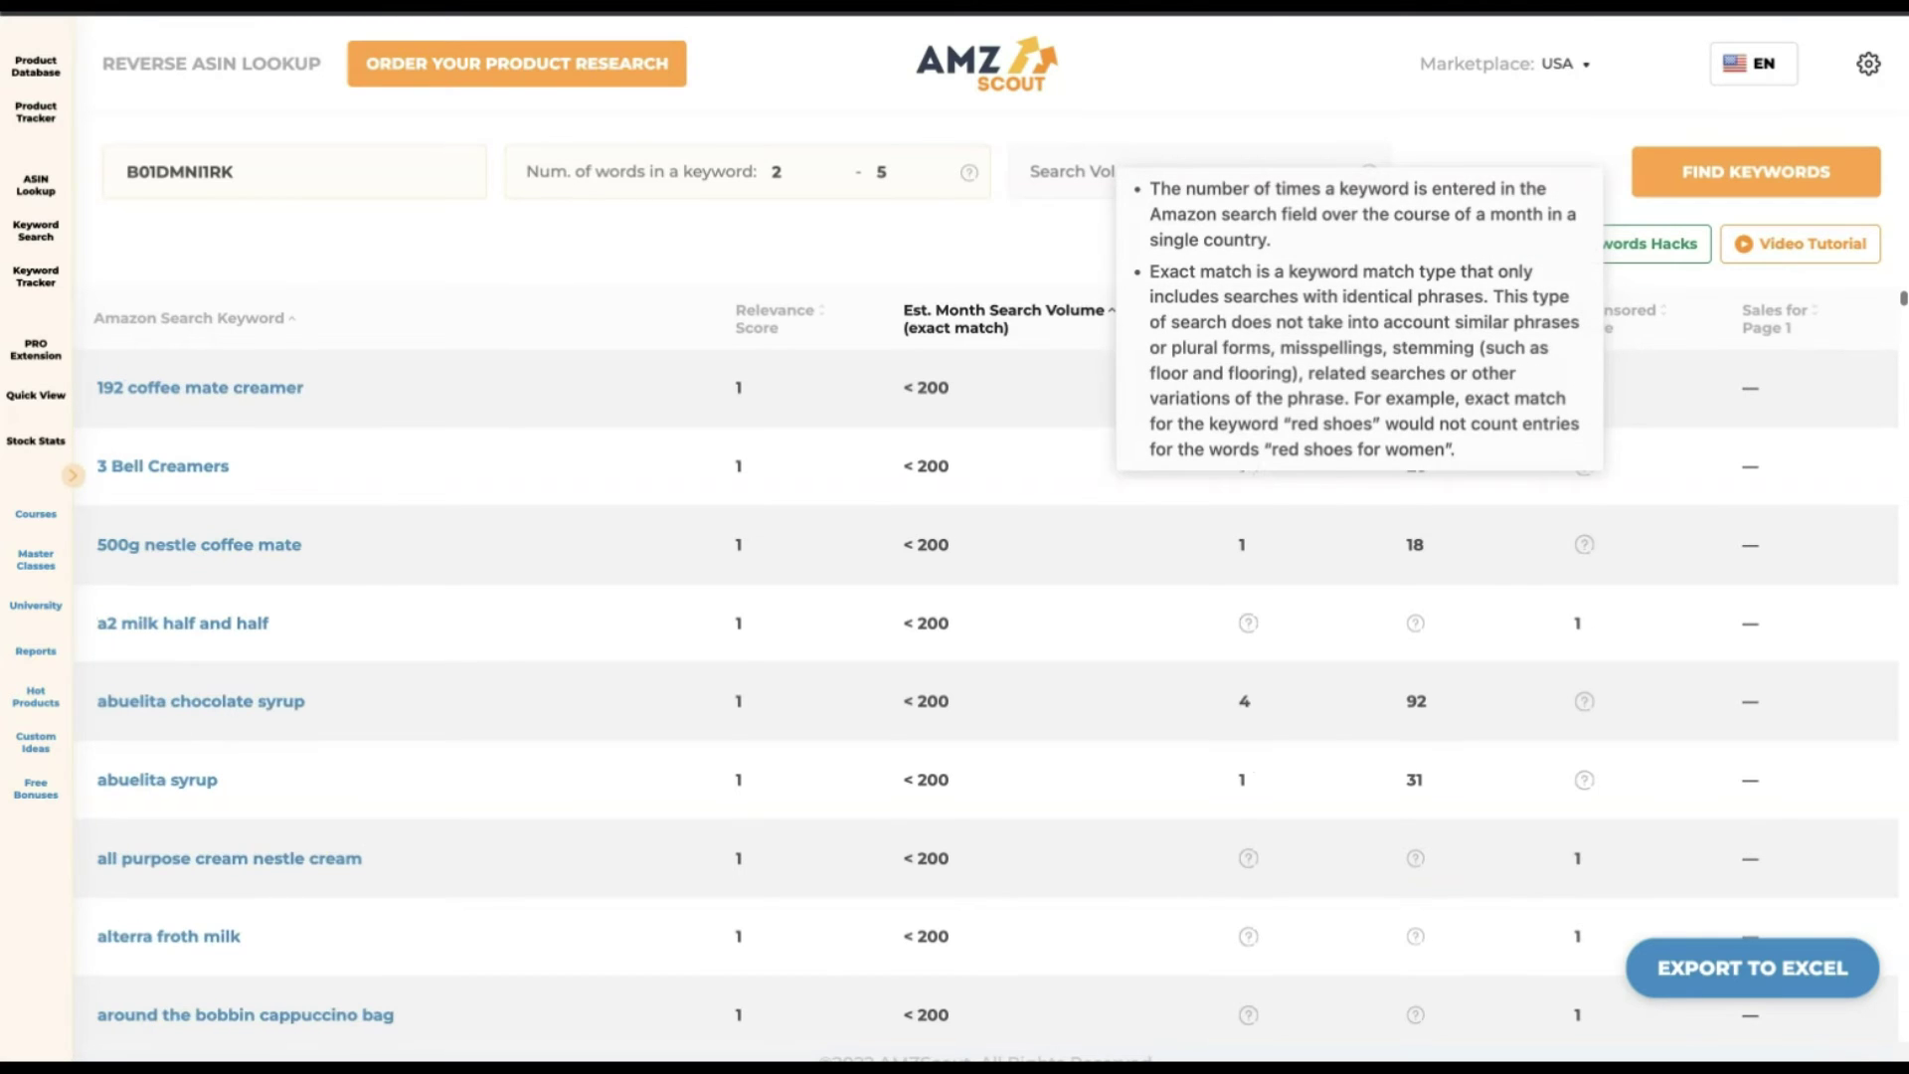
left_click(1005, 318)
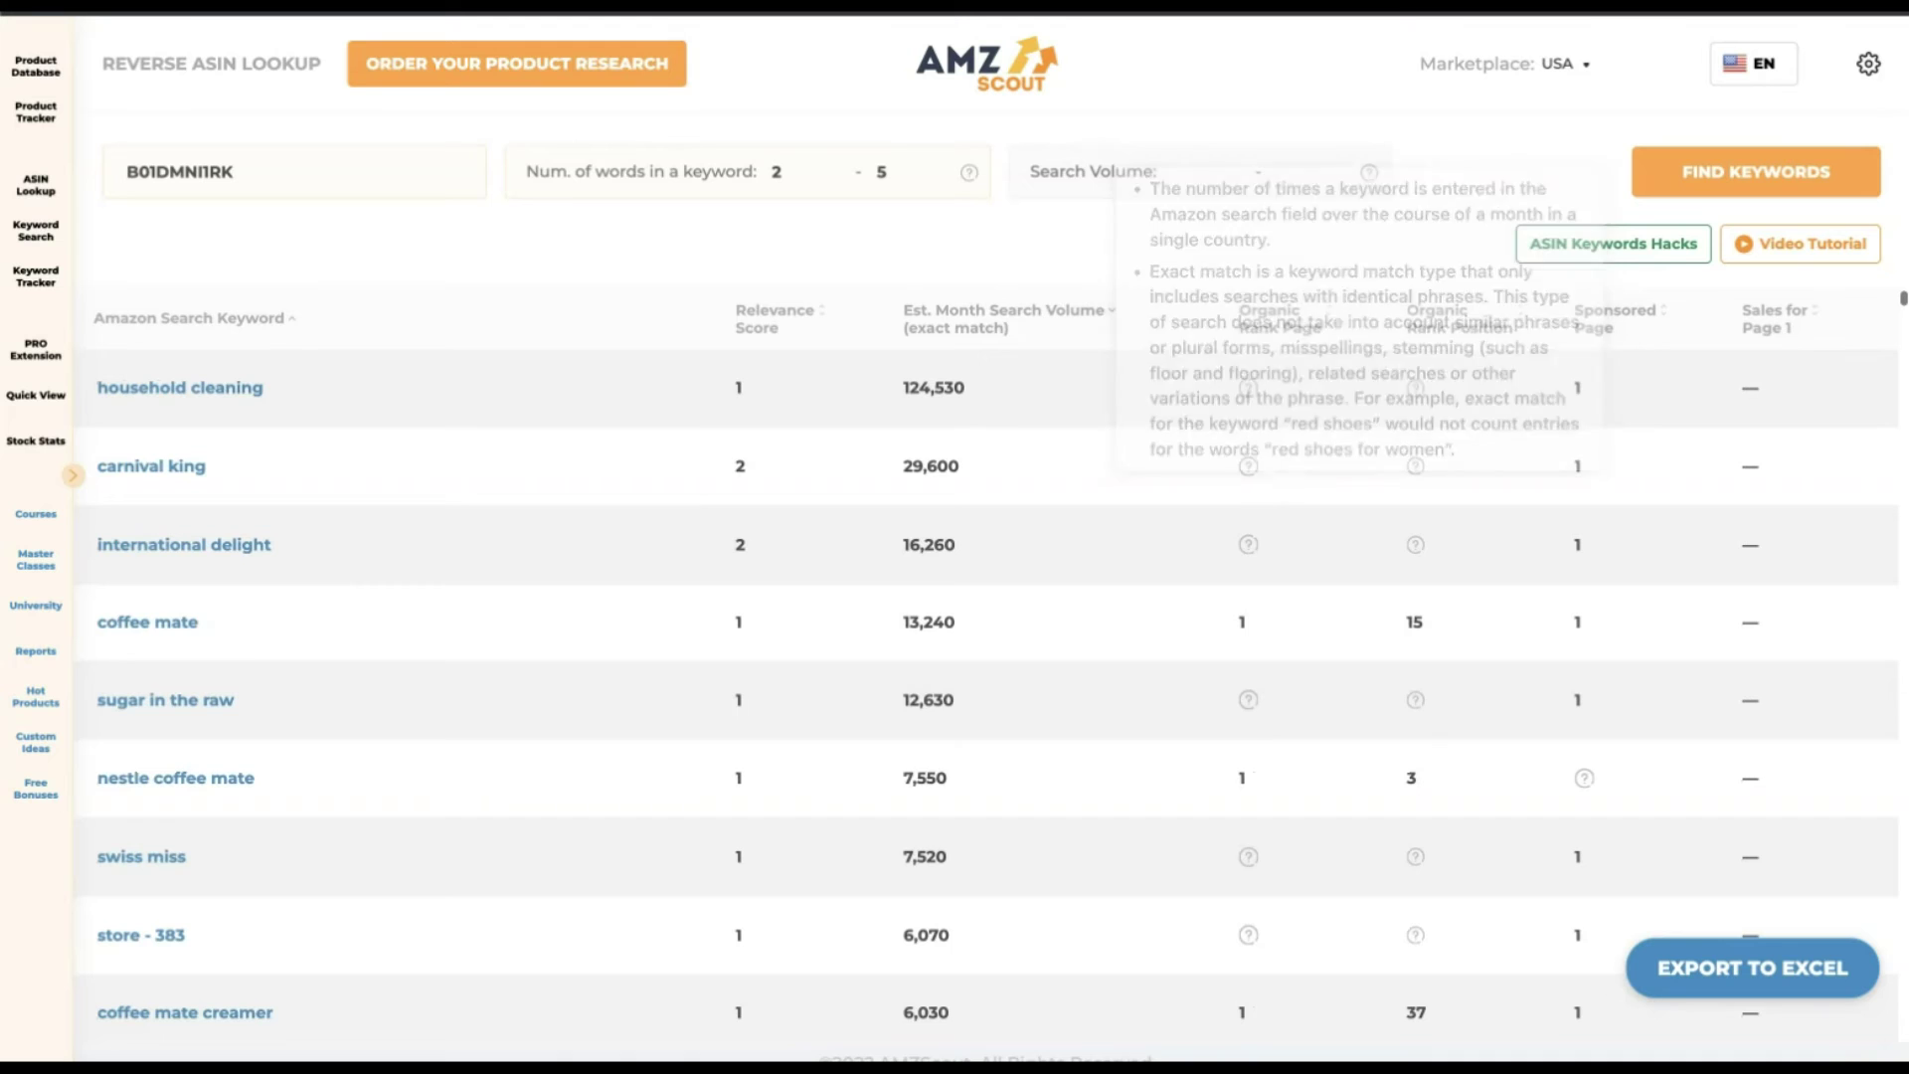
Examine the keyword list, comparing search volume, relevance score, organic rank position and page 1 sales
scroll(985, 696, "down", 2)
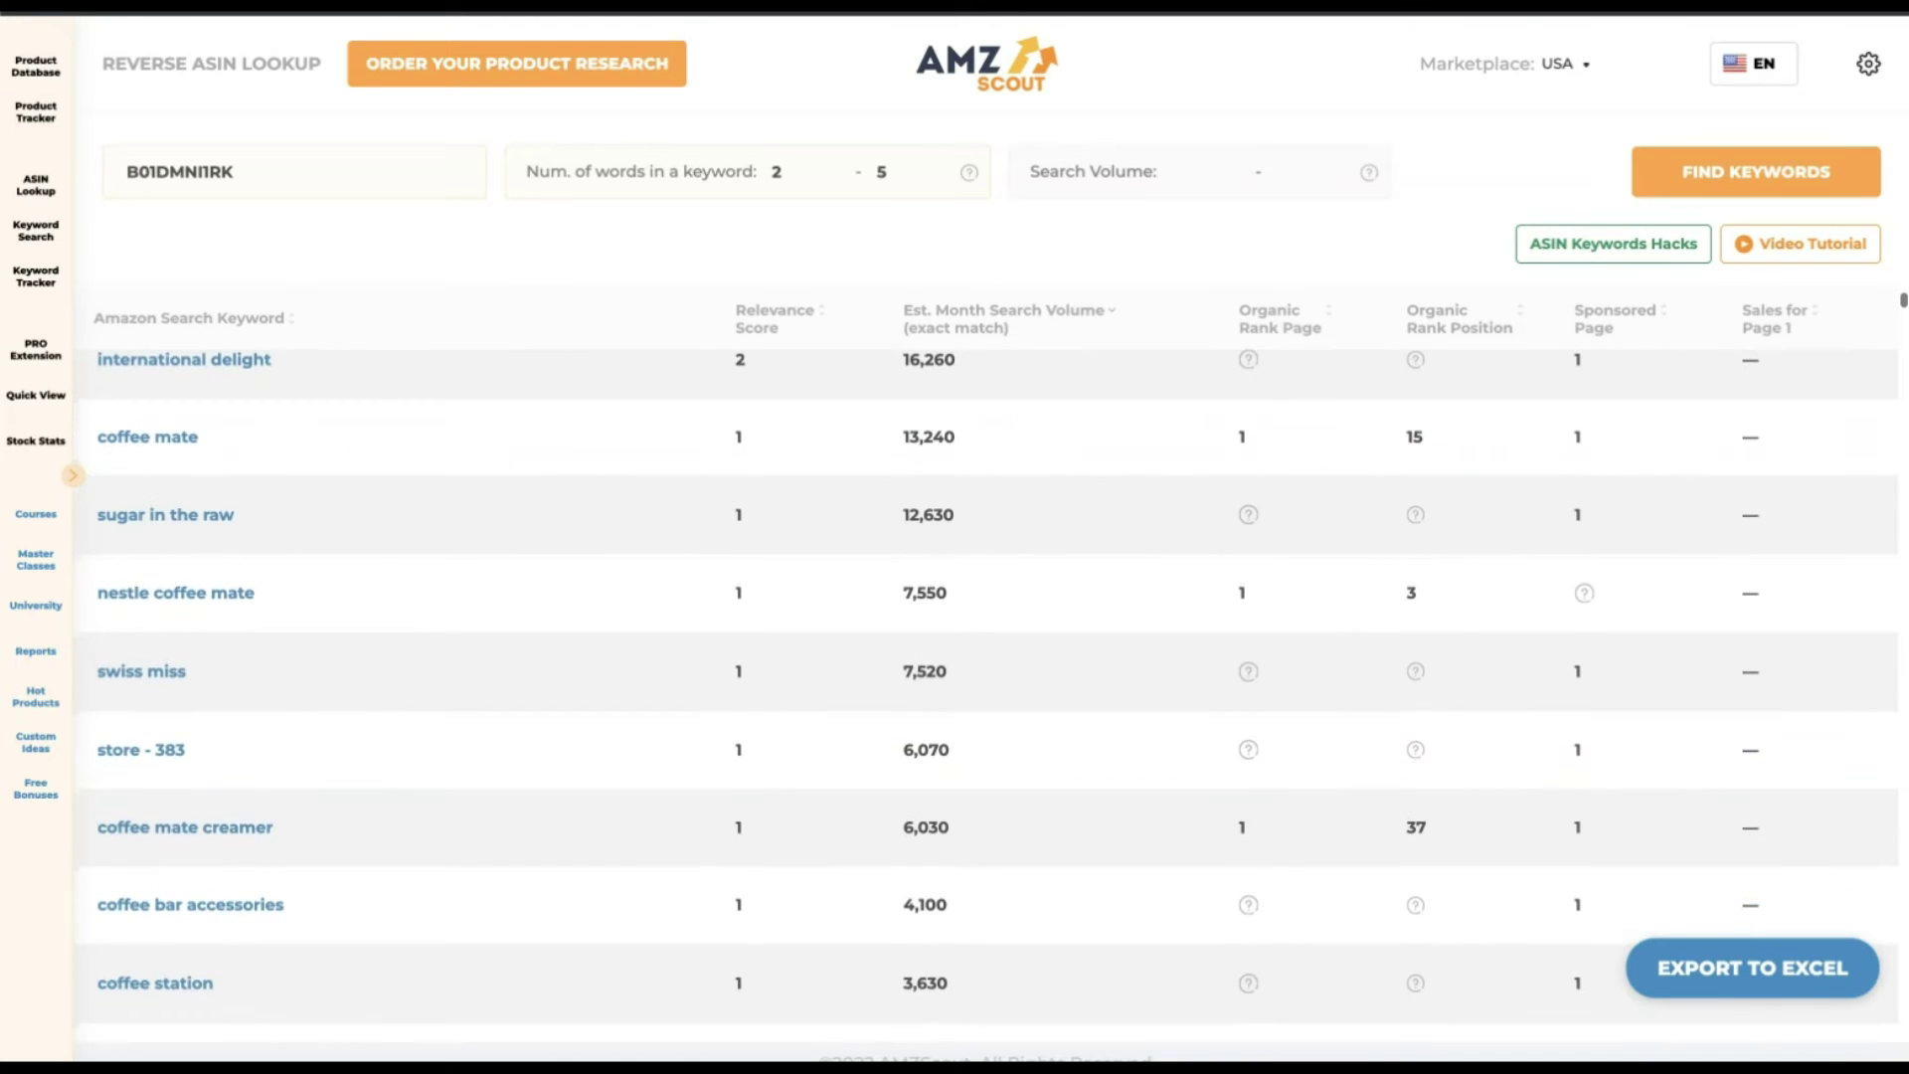
scroll(984, 696, "down", 1)
scroll(984, 696, "up", 1)
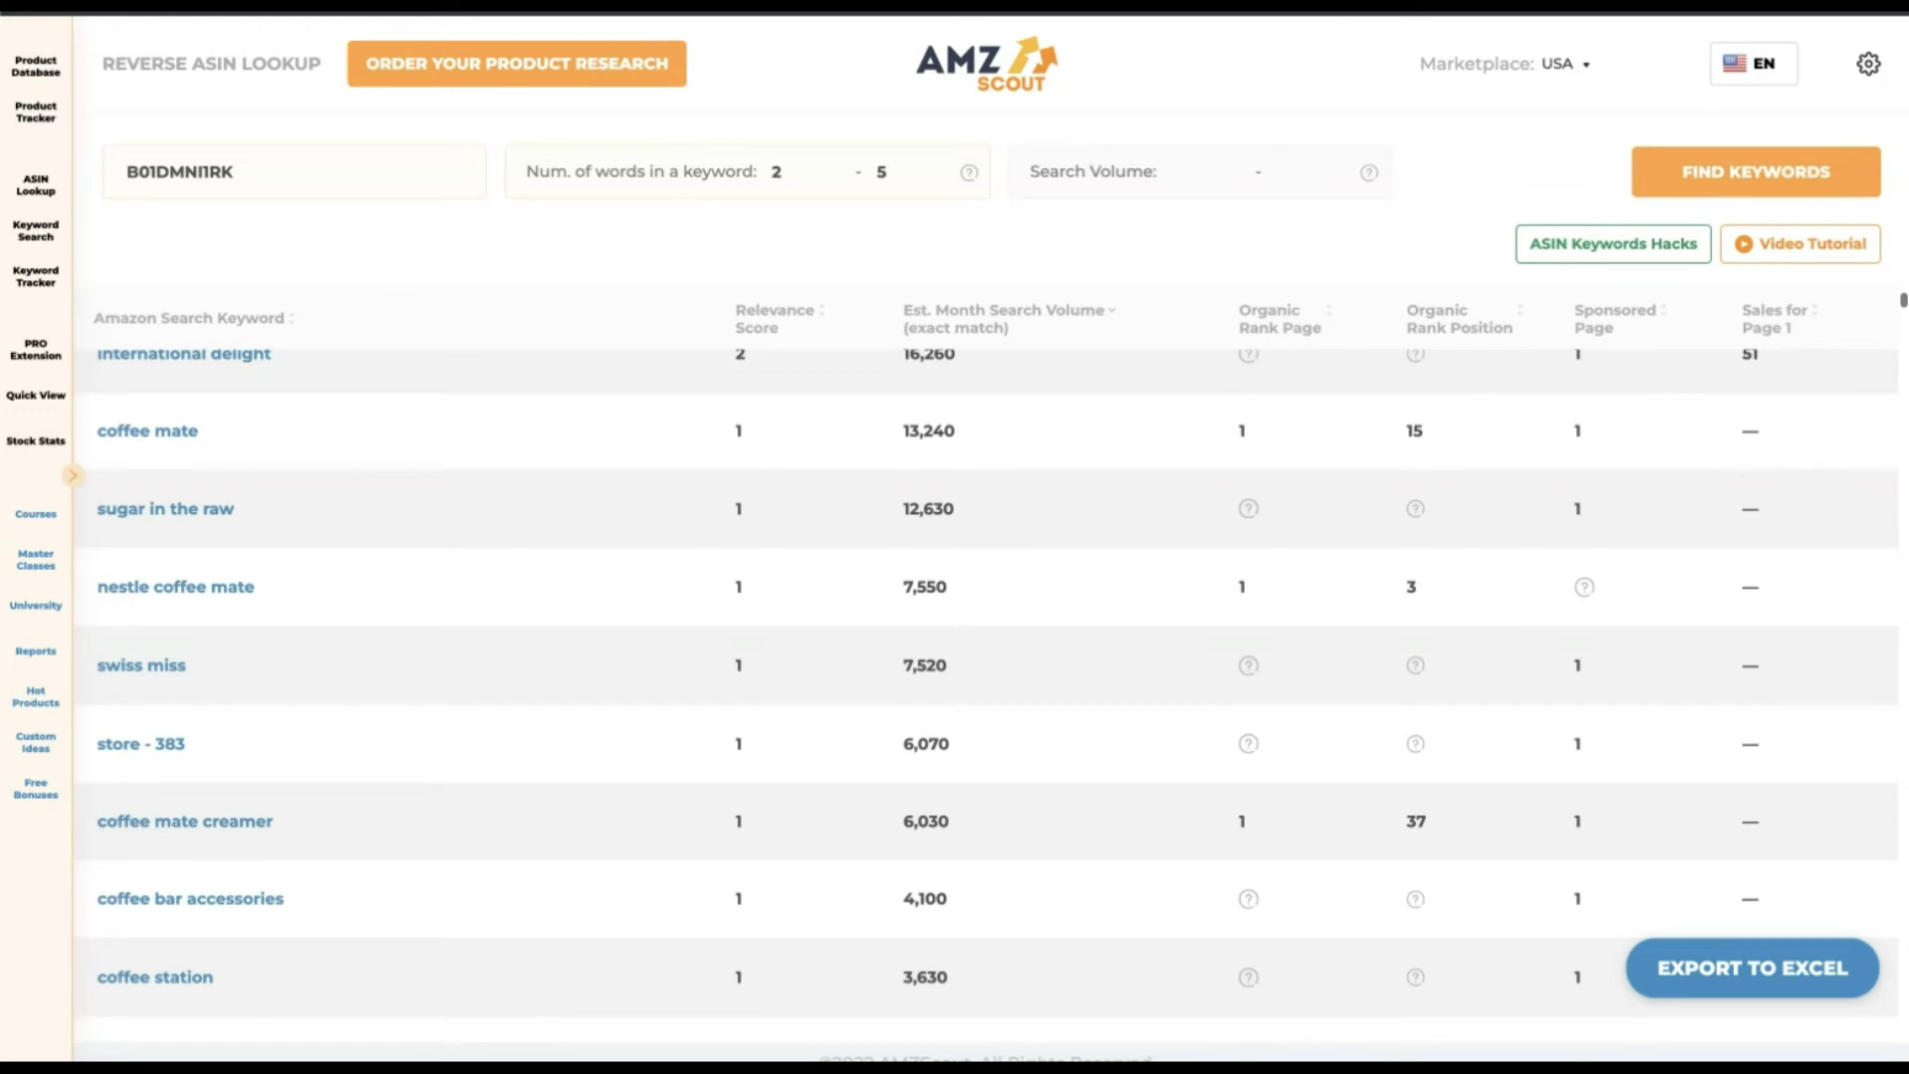
scroll(985, 696, "up", 1)
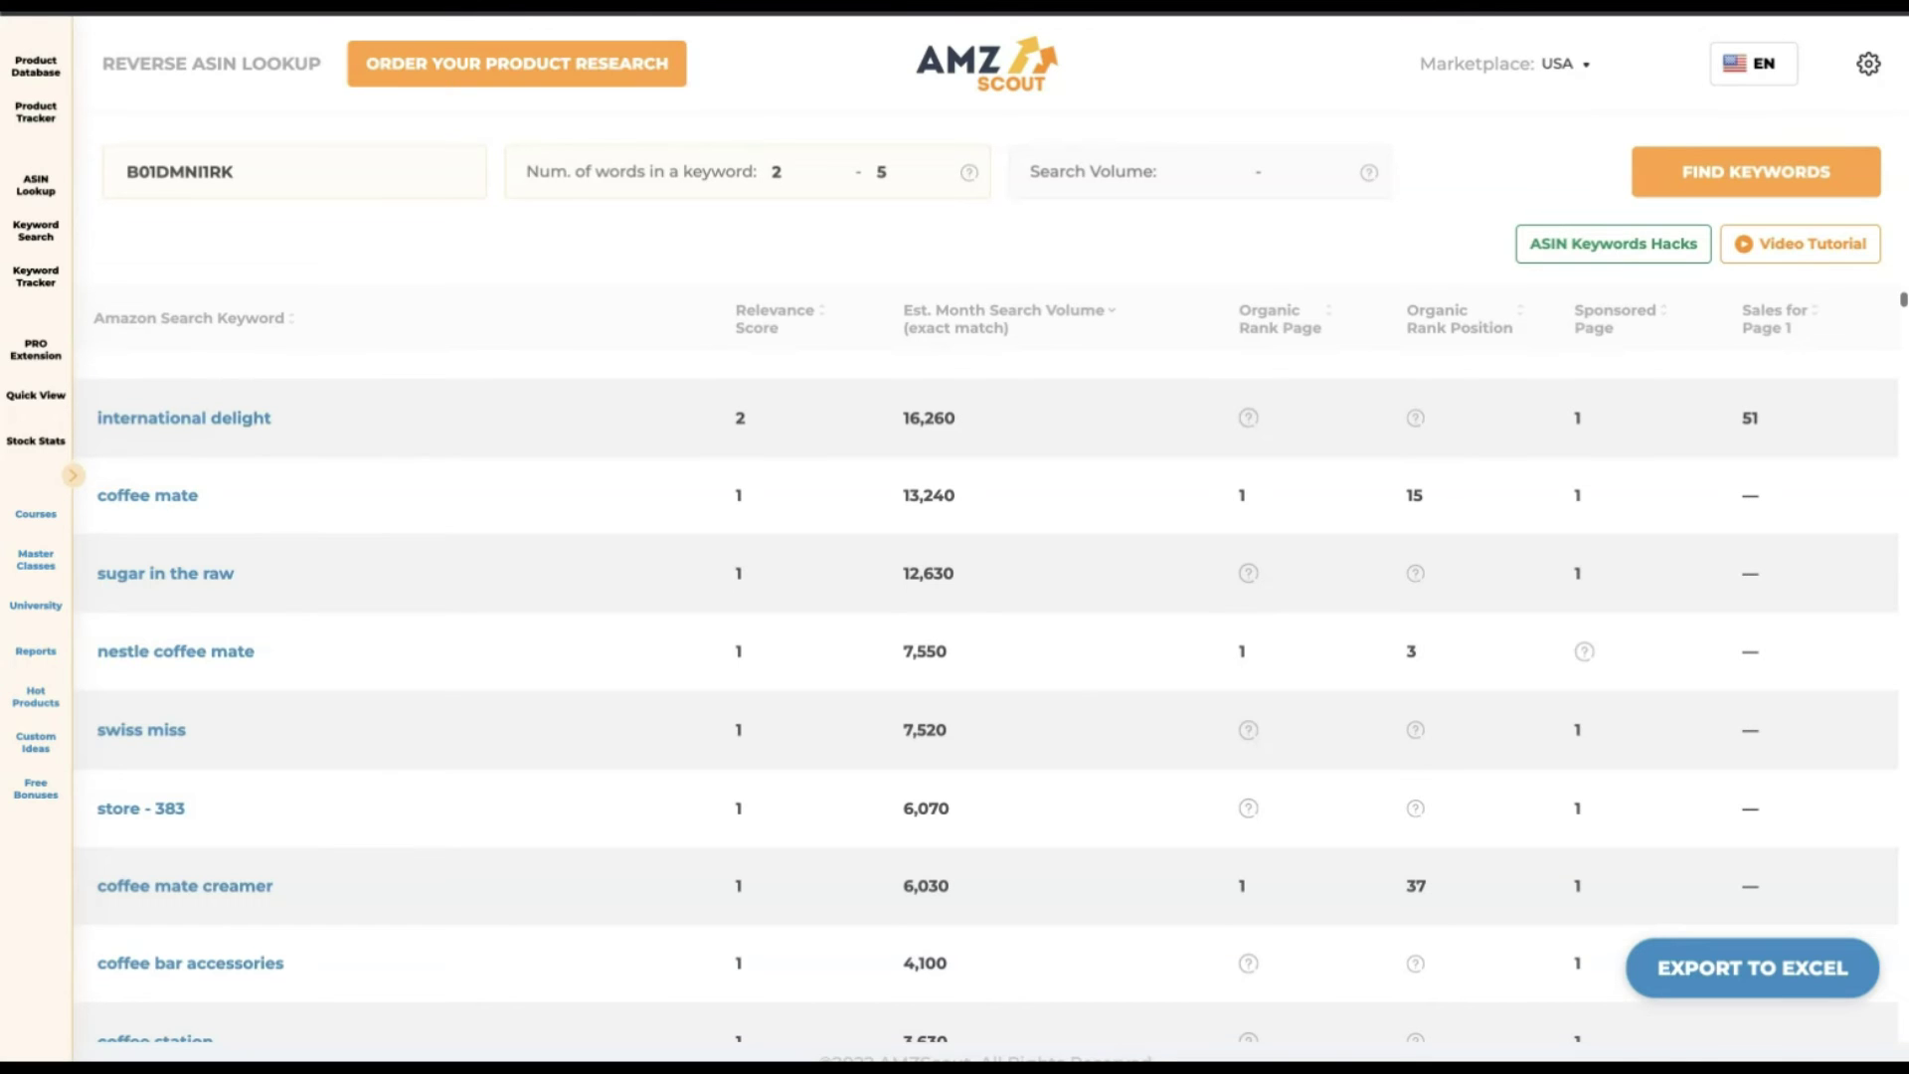
scroll(985, 696, "down", 2)
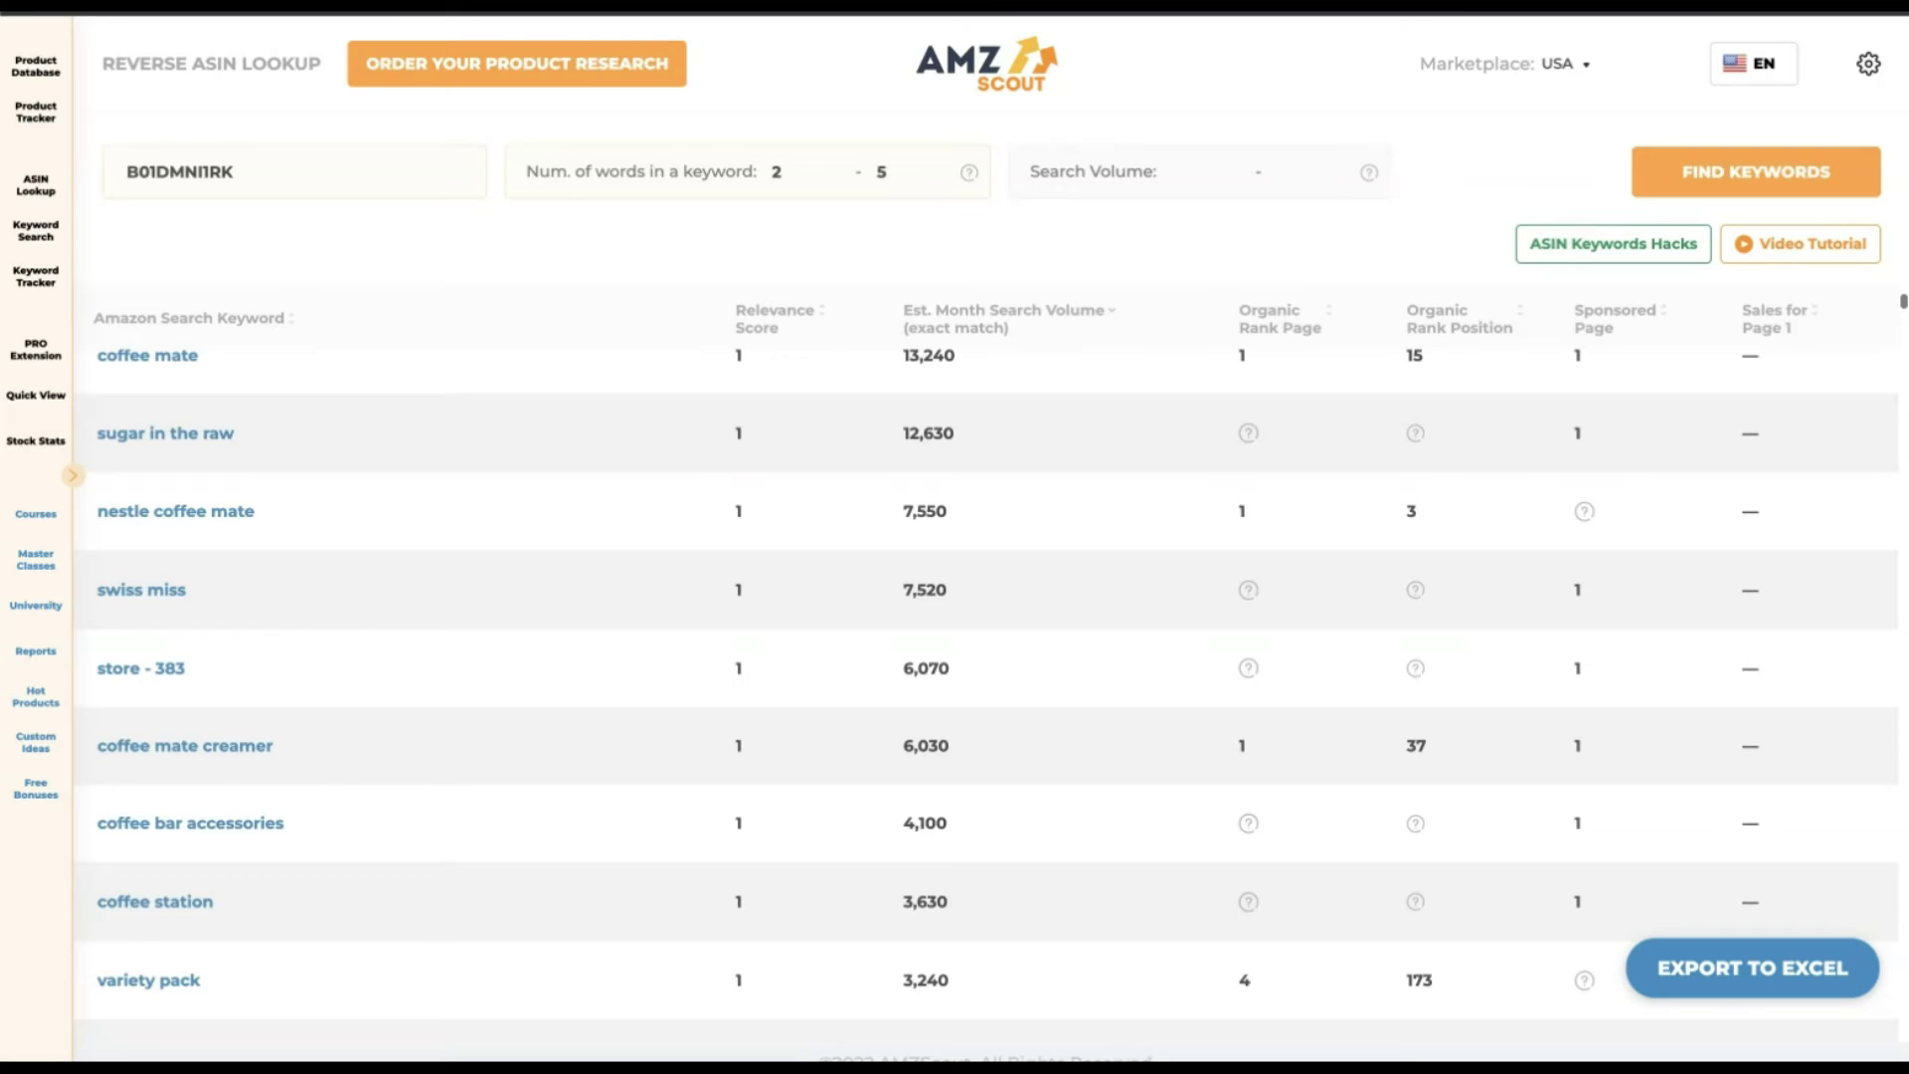
scroll(986, 696, "up", 1)
scroll(986, 696, "down", 1)
scroll(986, 696, "up", 2)
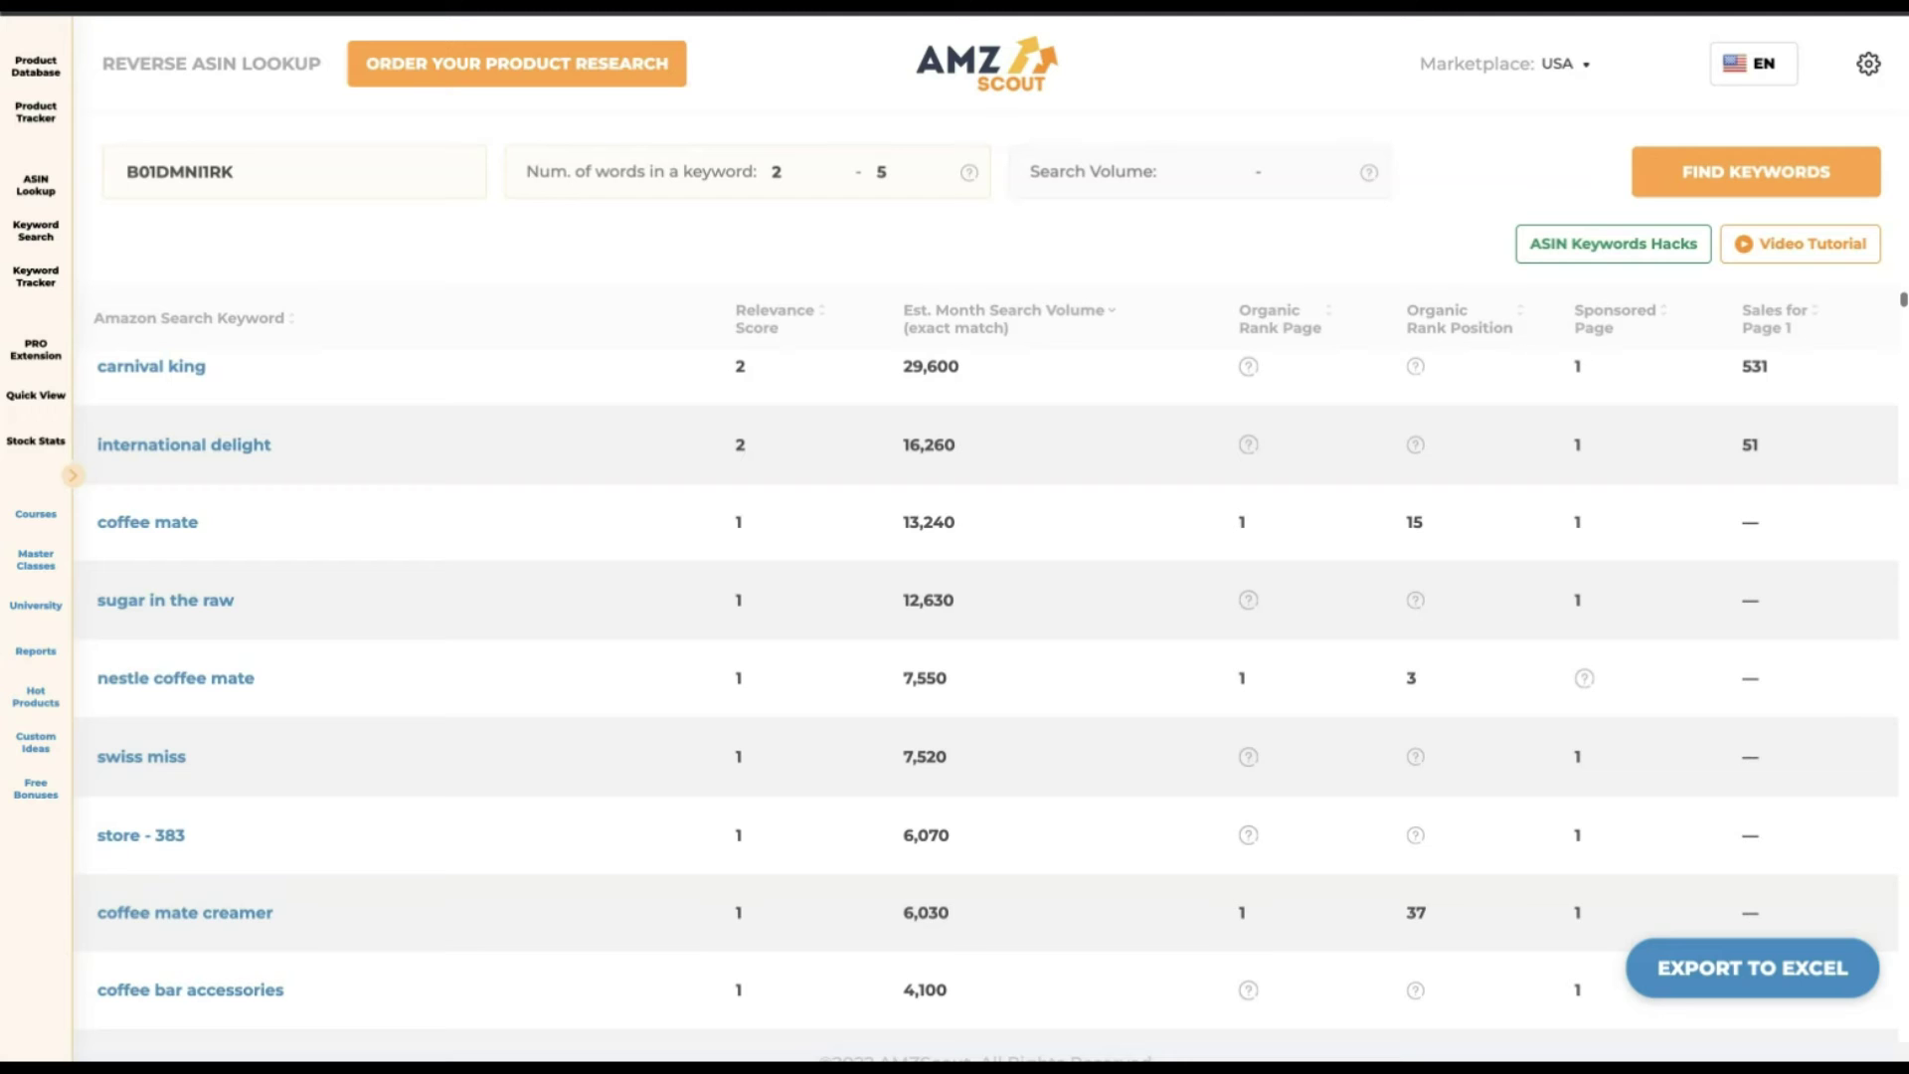
scroll(986, 696, "down", 5)
scroll(986, 696, "up", 2)
scroll(986, 696, "down", 3)
scroll(987, 696, "down", 5)
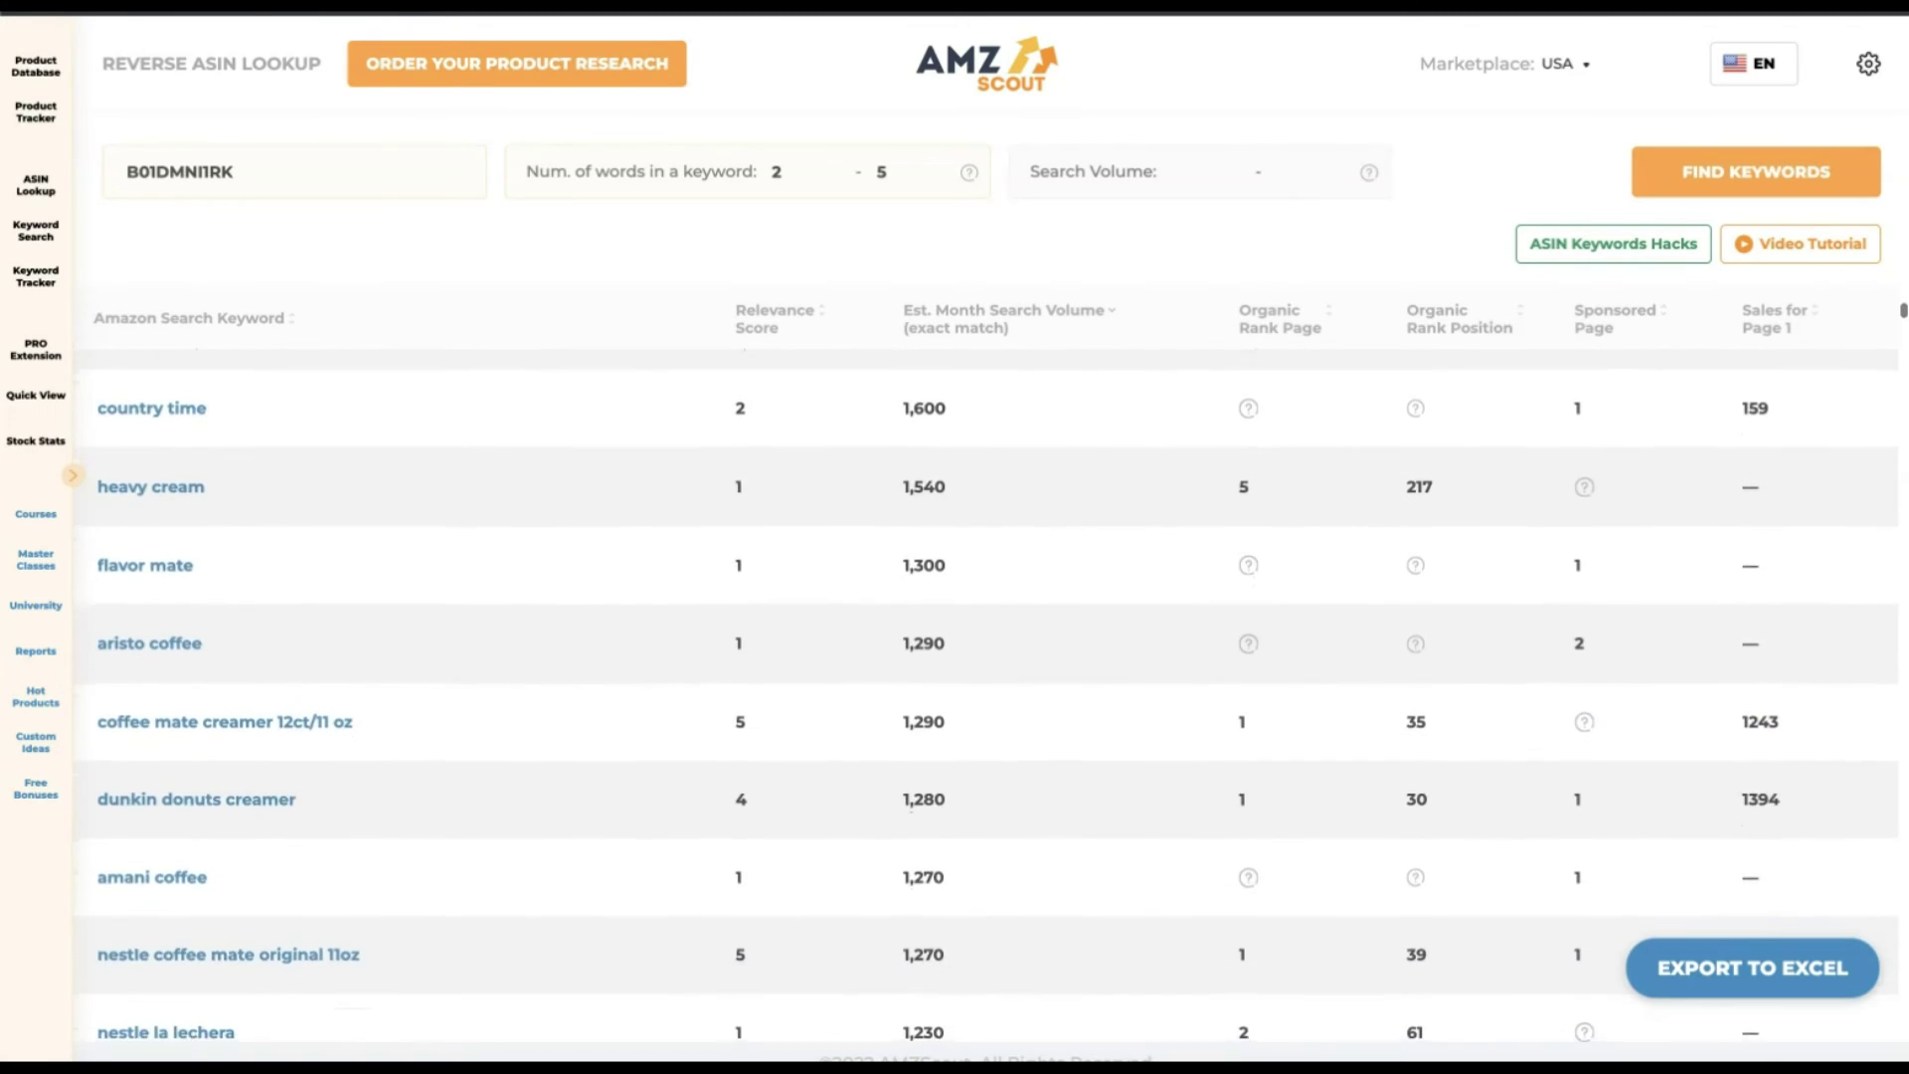
scroll(986, 696, "down", 2)
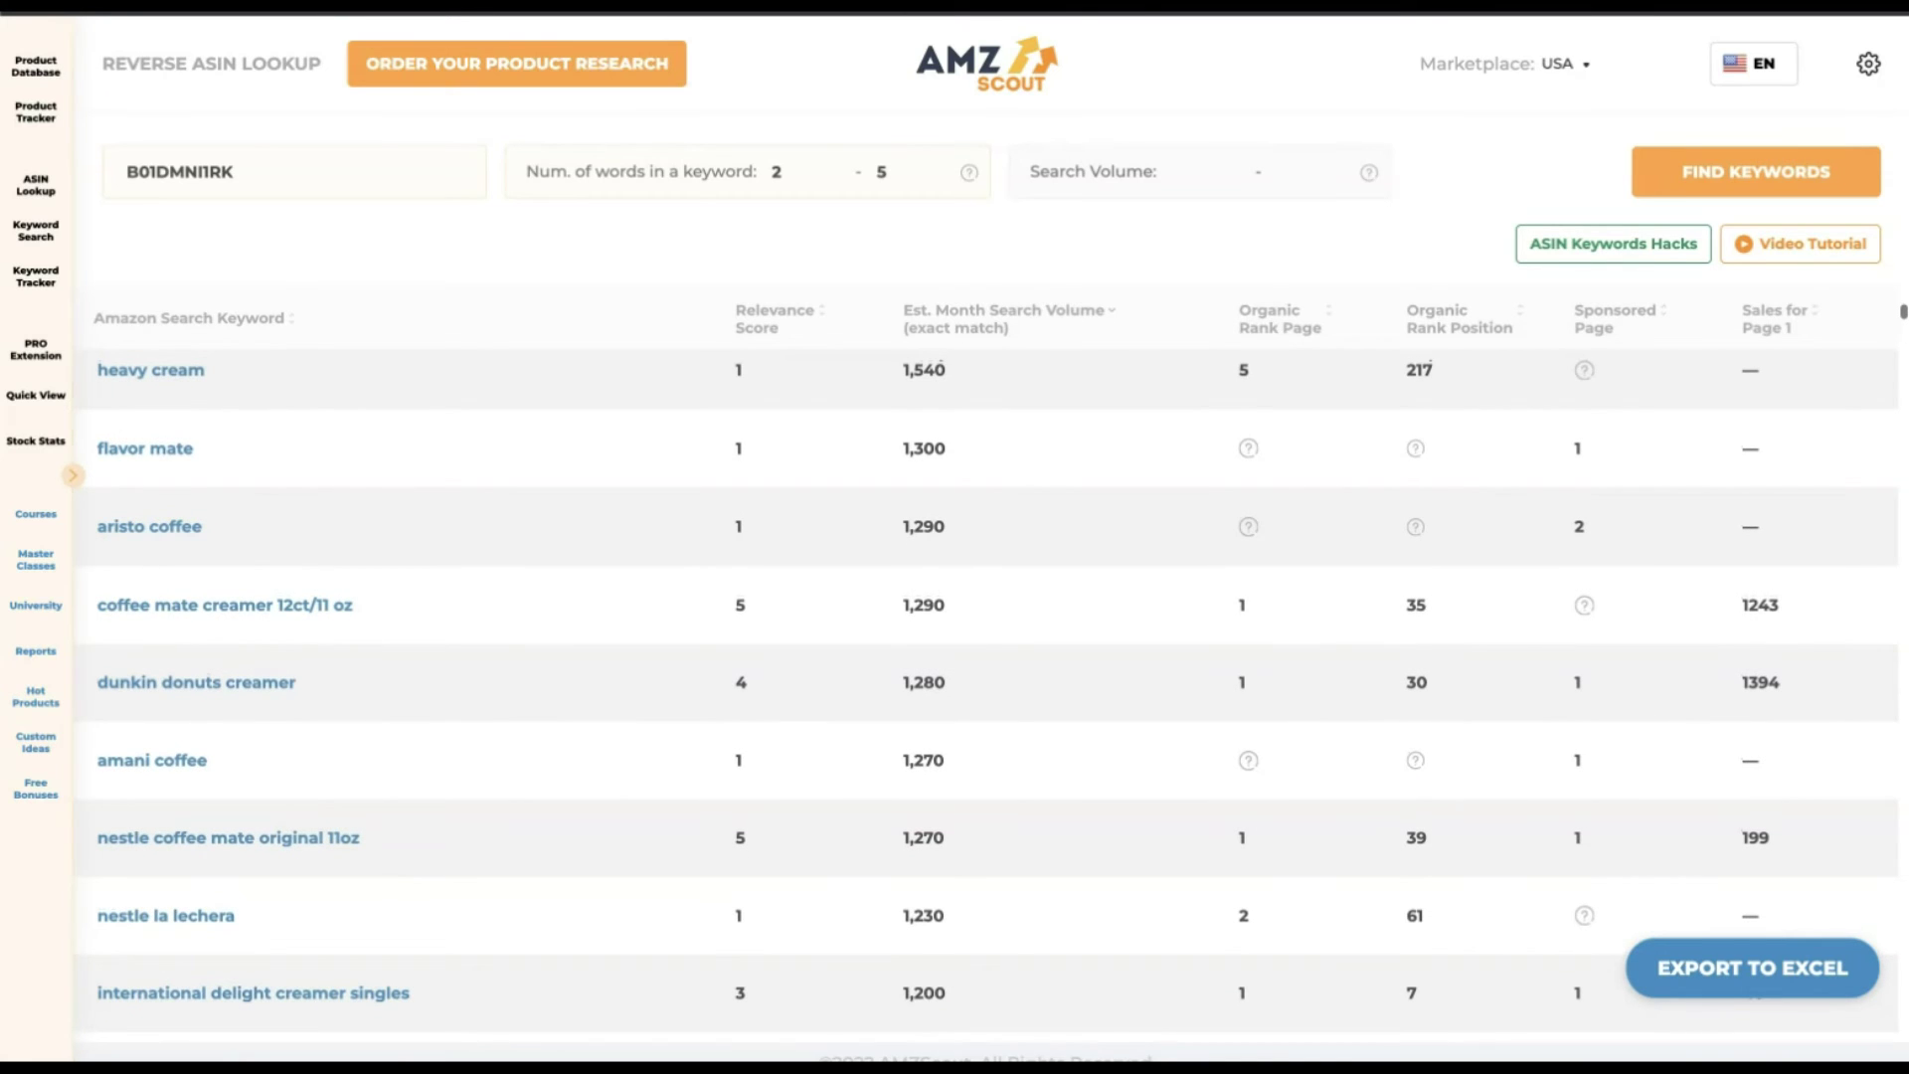
scroll(986, 696, "down", 2)
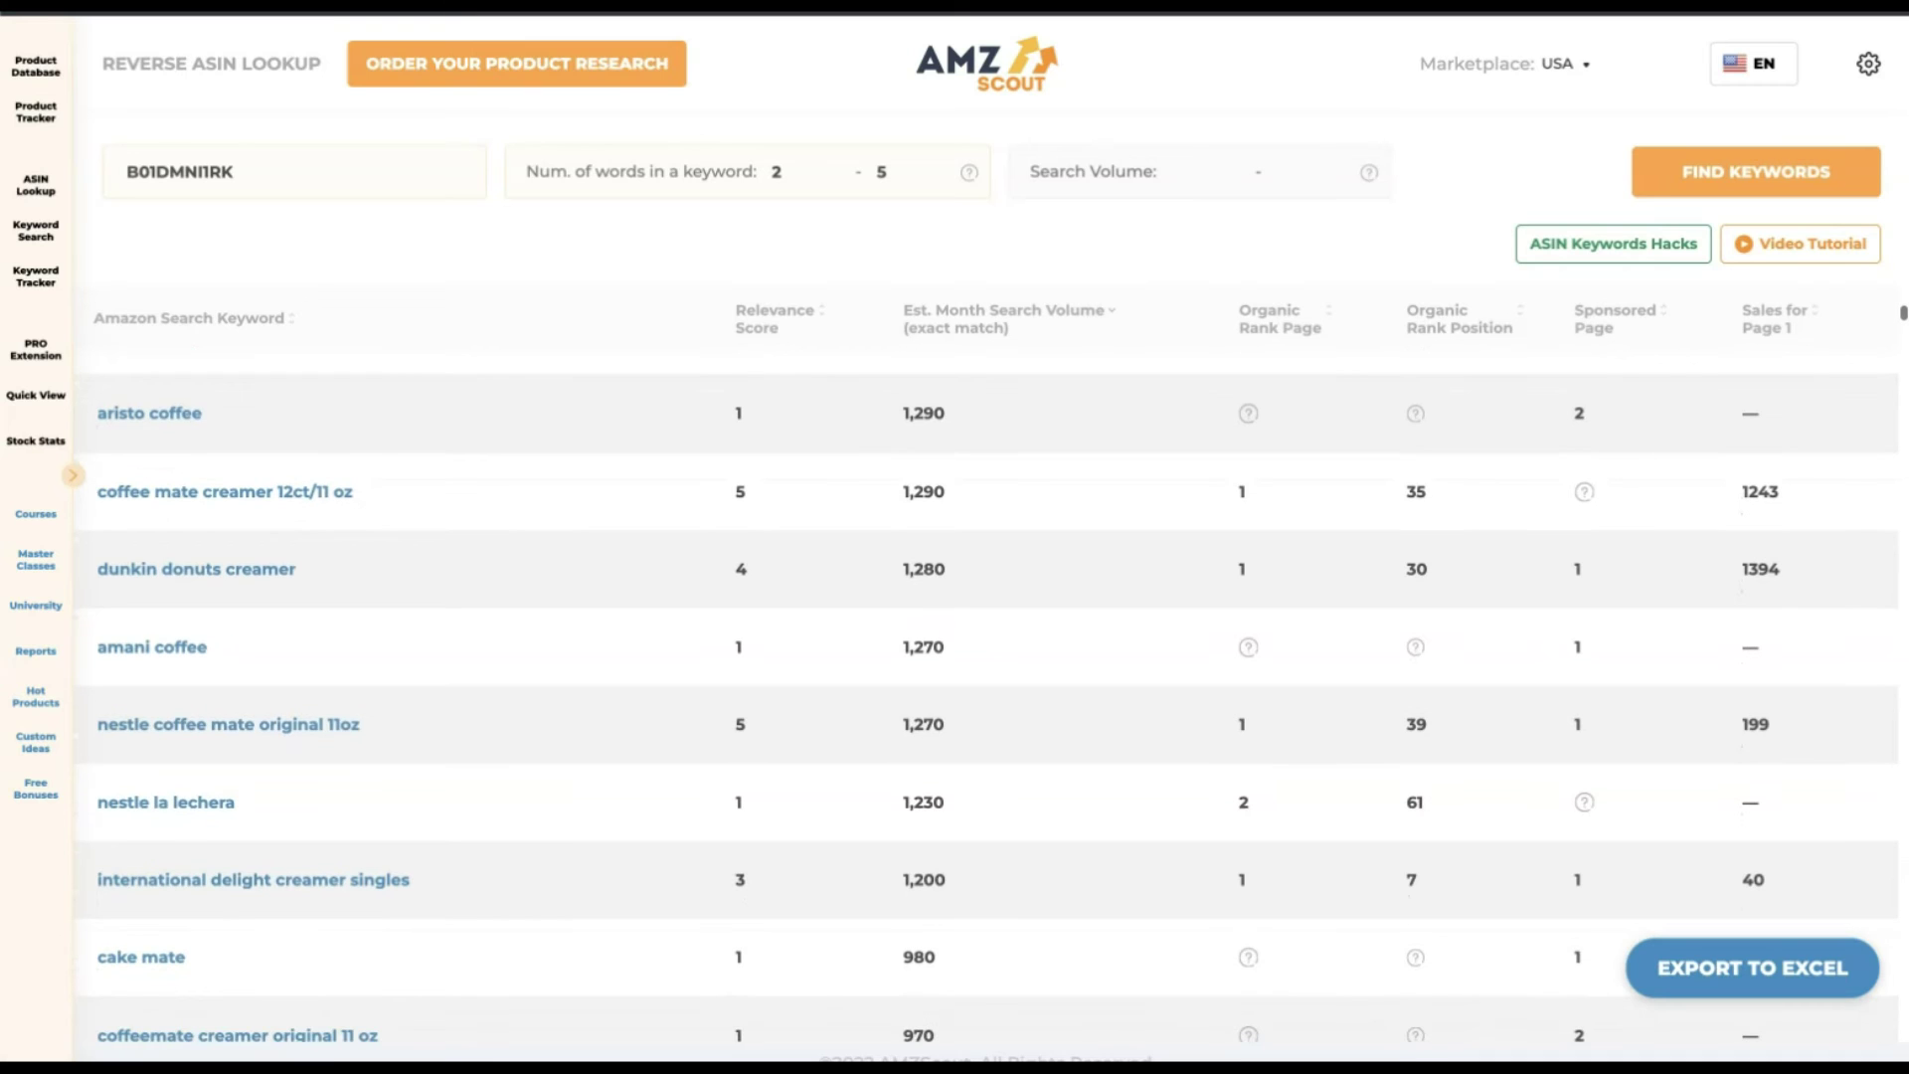
scroll(986, 696, "up", 10)
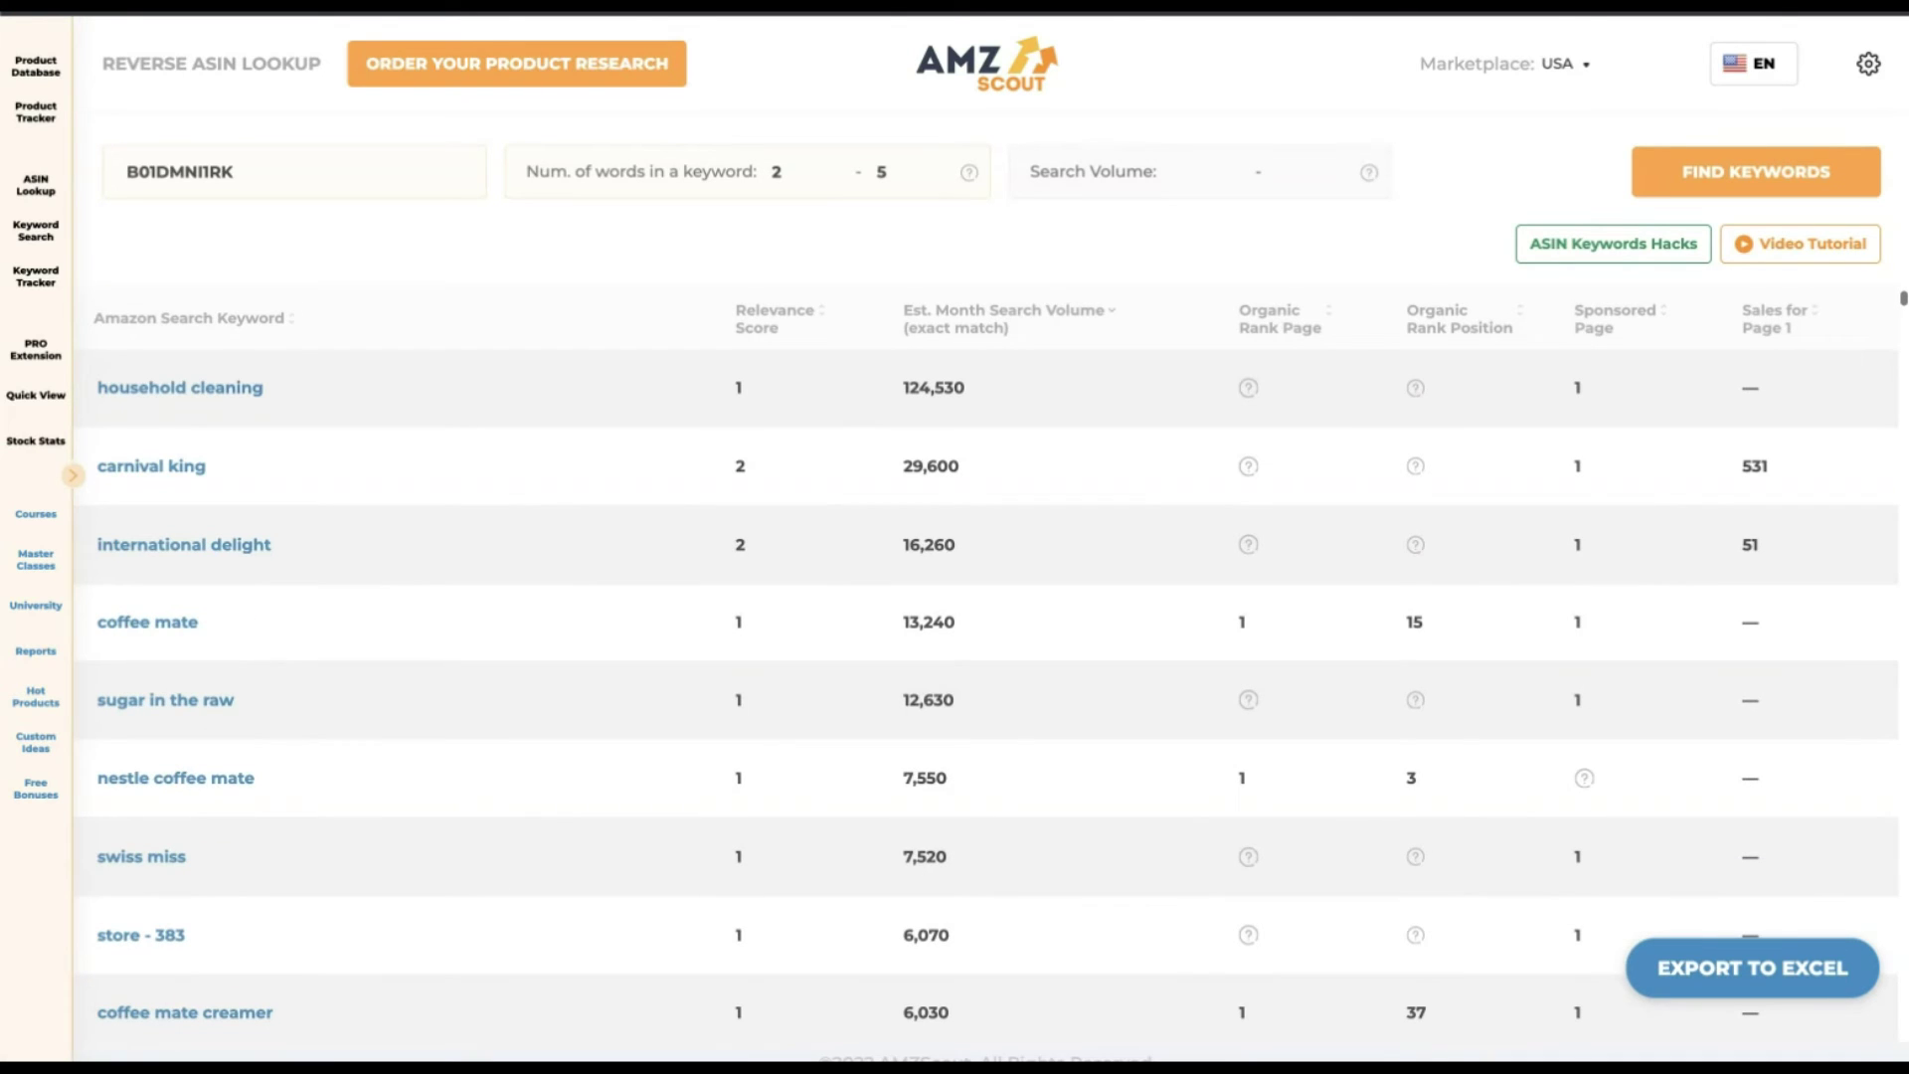
scroll(986, 696, "down", 5)
scroll(986, 696, "down", 5)
scroll(986, 696, "down", 4)
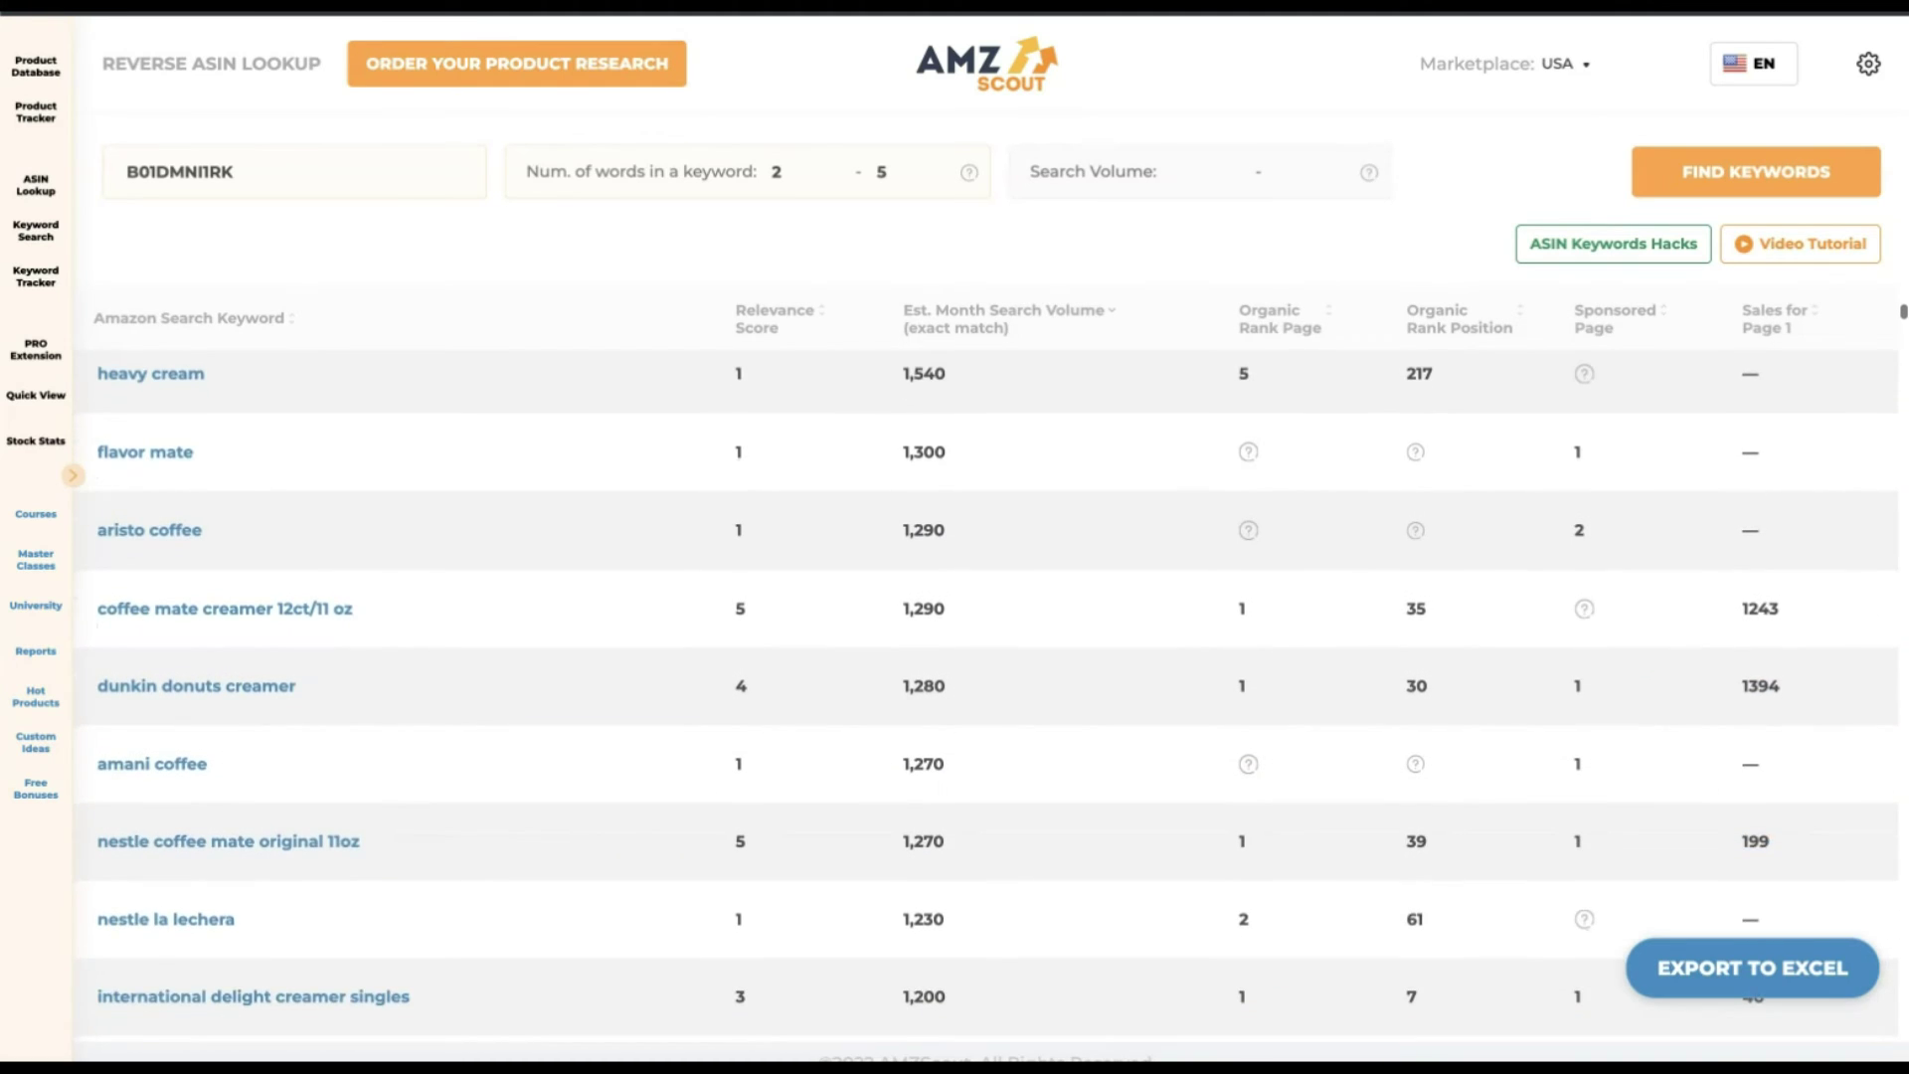
scroll(986, 696, "down", 6)
scroll(986, 696, "down", 1)
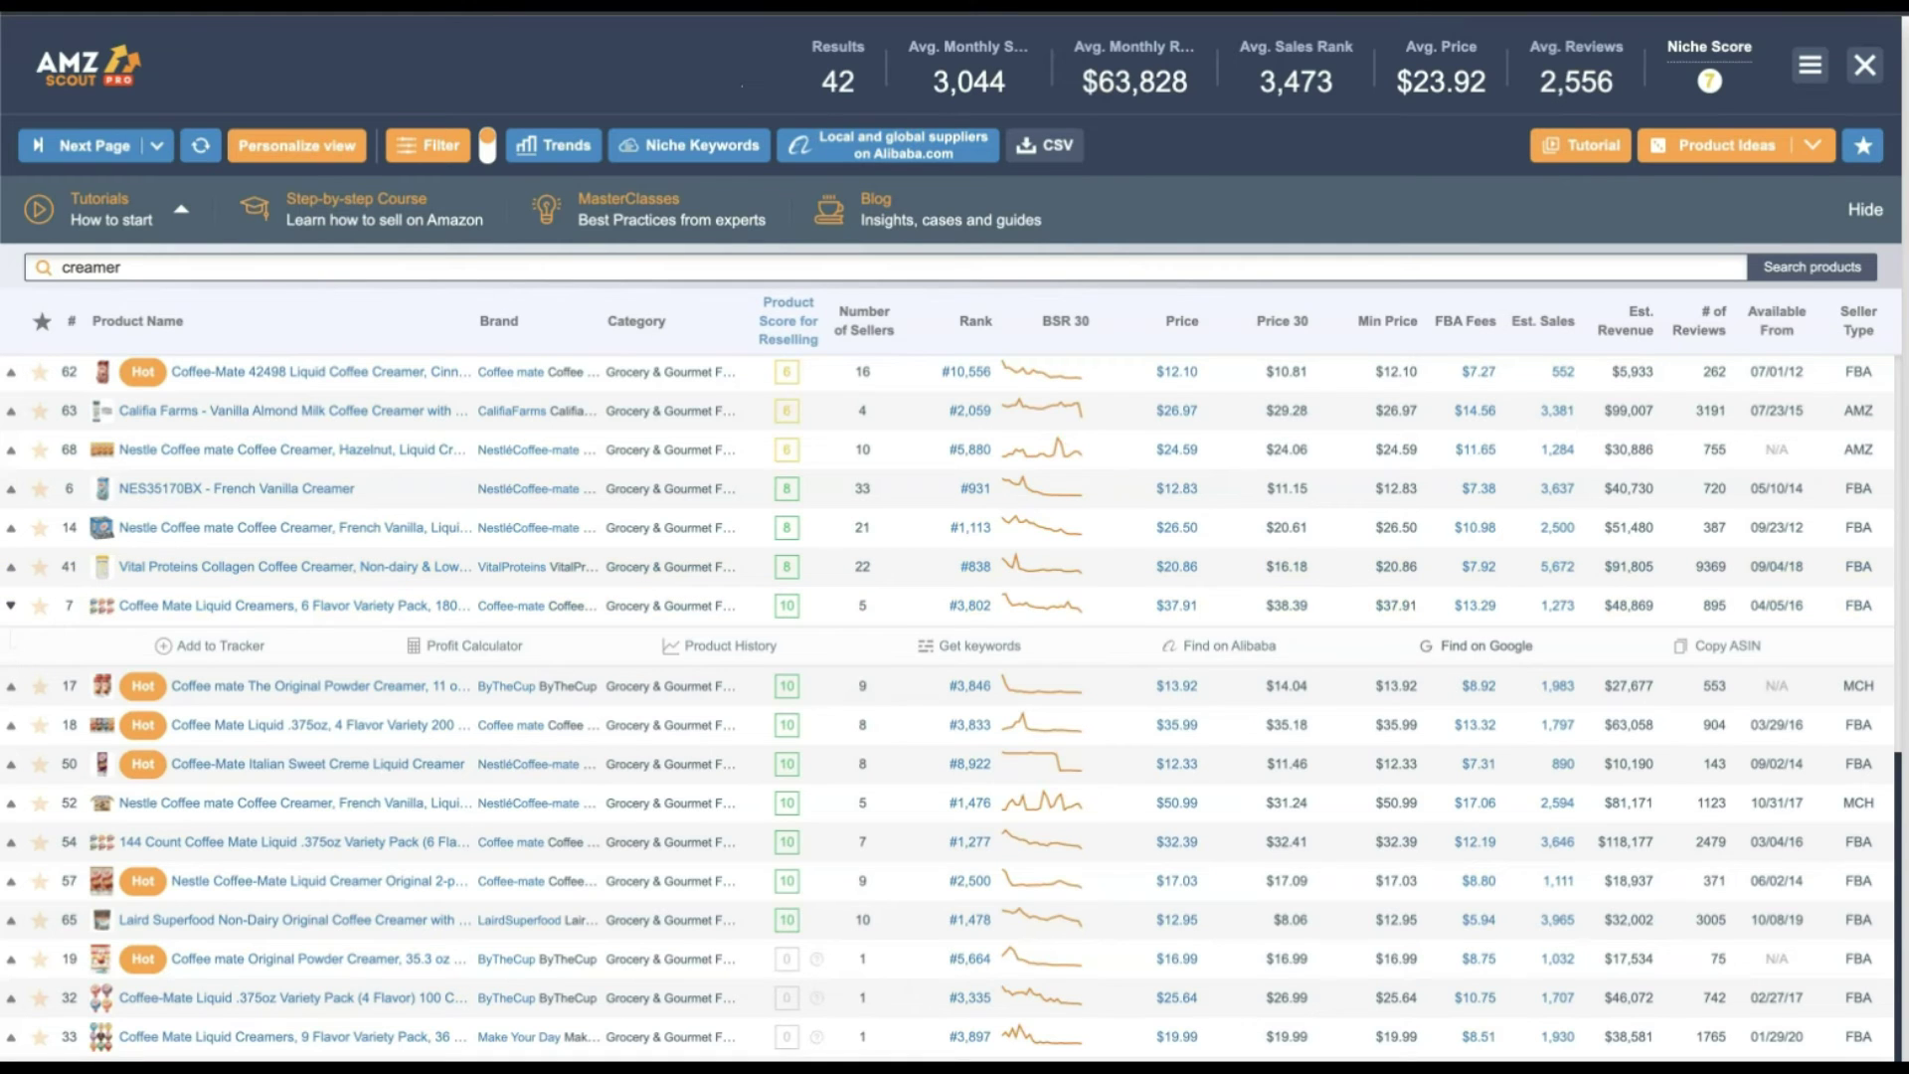
Find the 6 Flavor Variety Pack on Google, compare sellers and prices in the image results, and return to the product list
left_click(1486, 646)
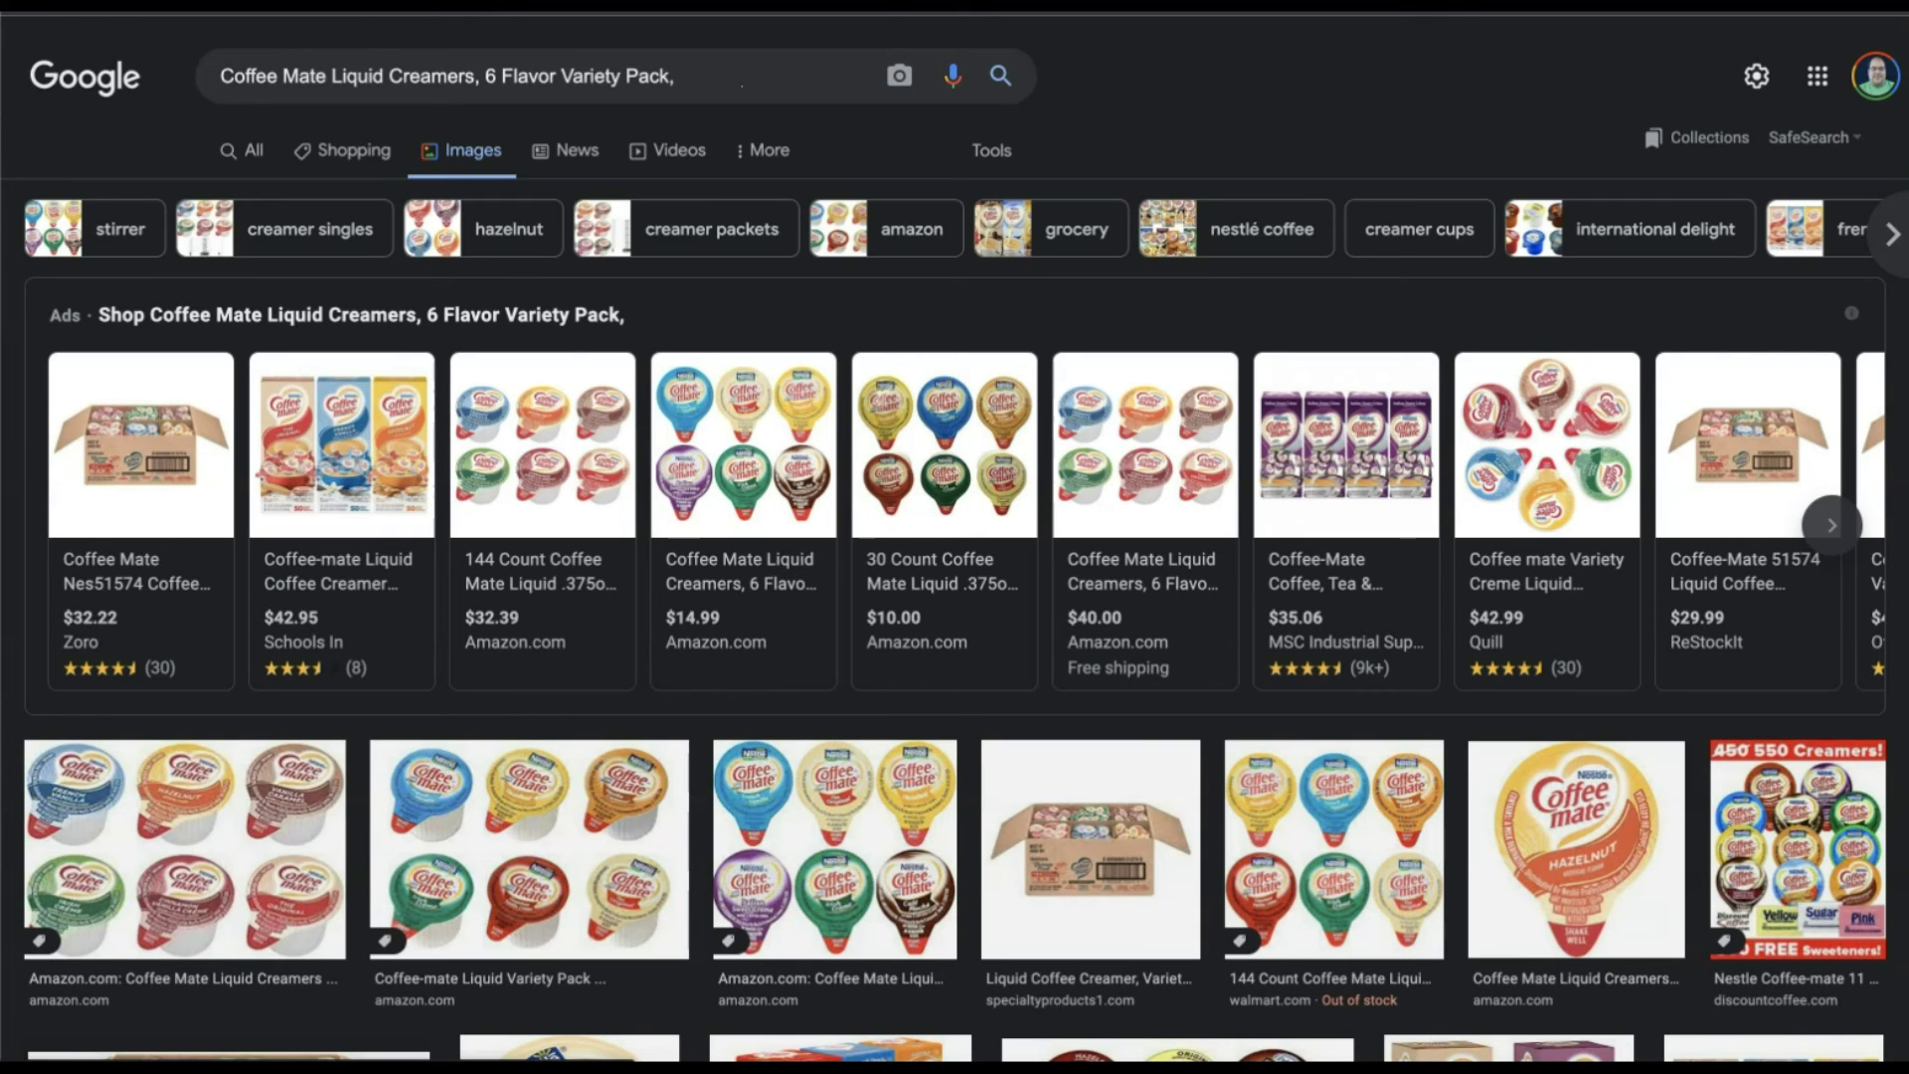
scroll(955, 537, "down", 3)
scroll(954, 537, "down", 2)
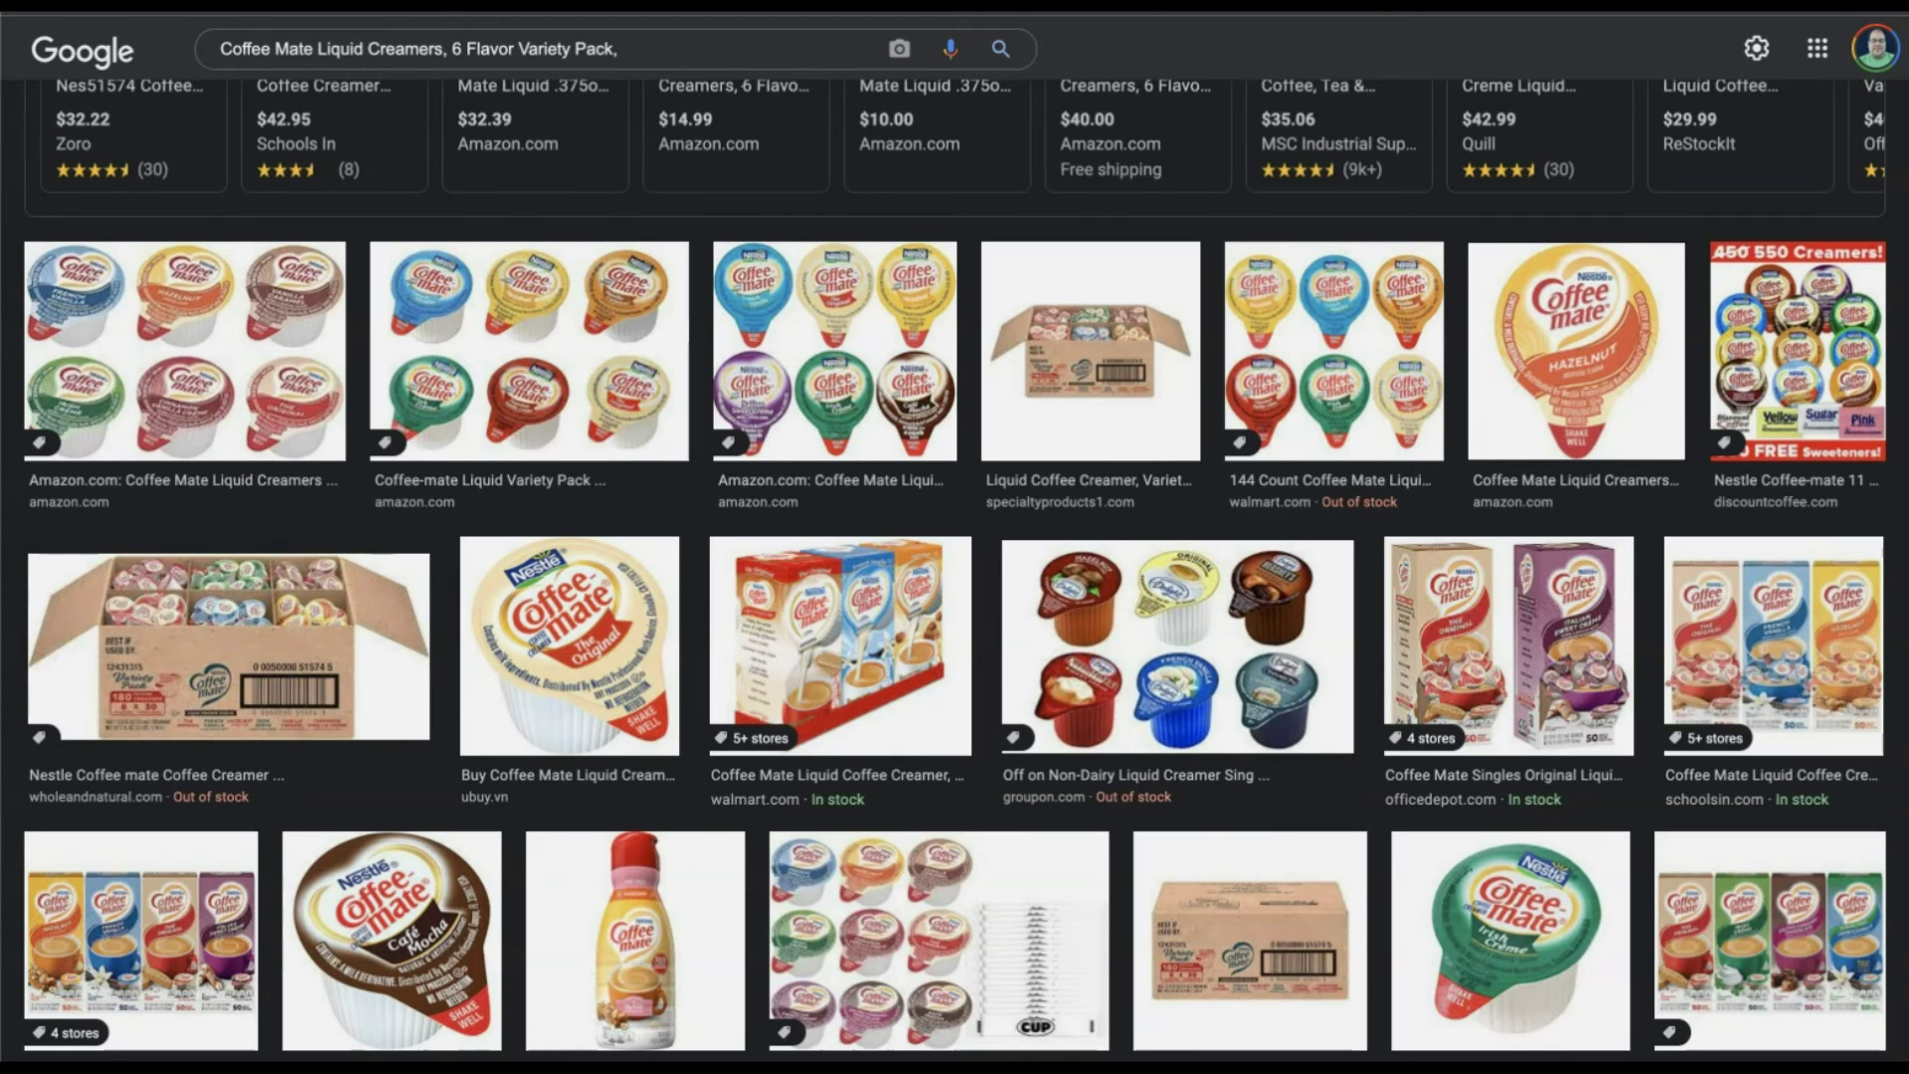
scroll(955, 566, "down", 1)
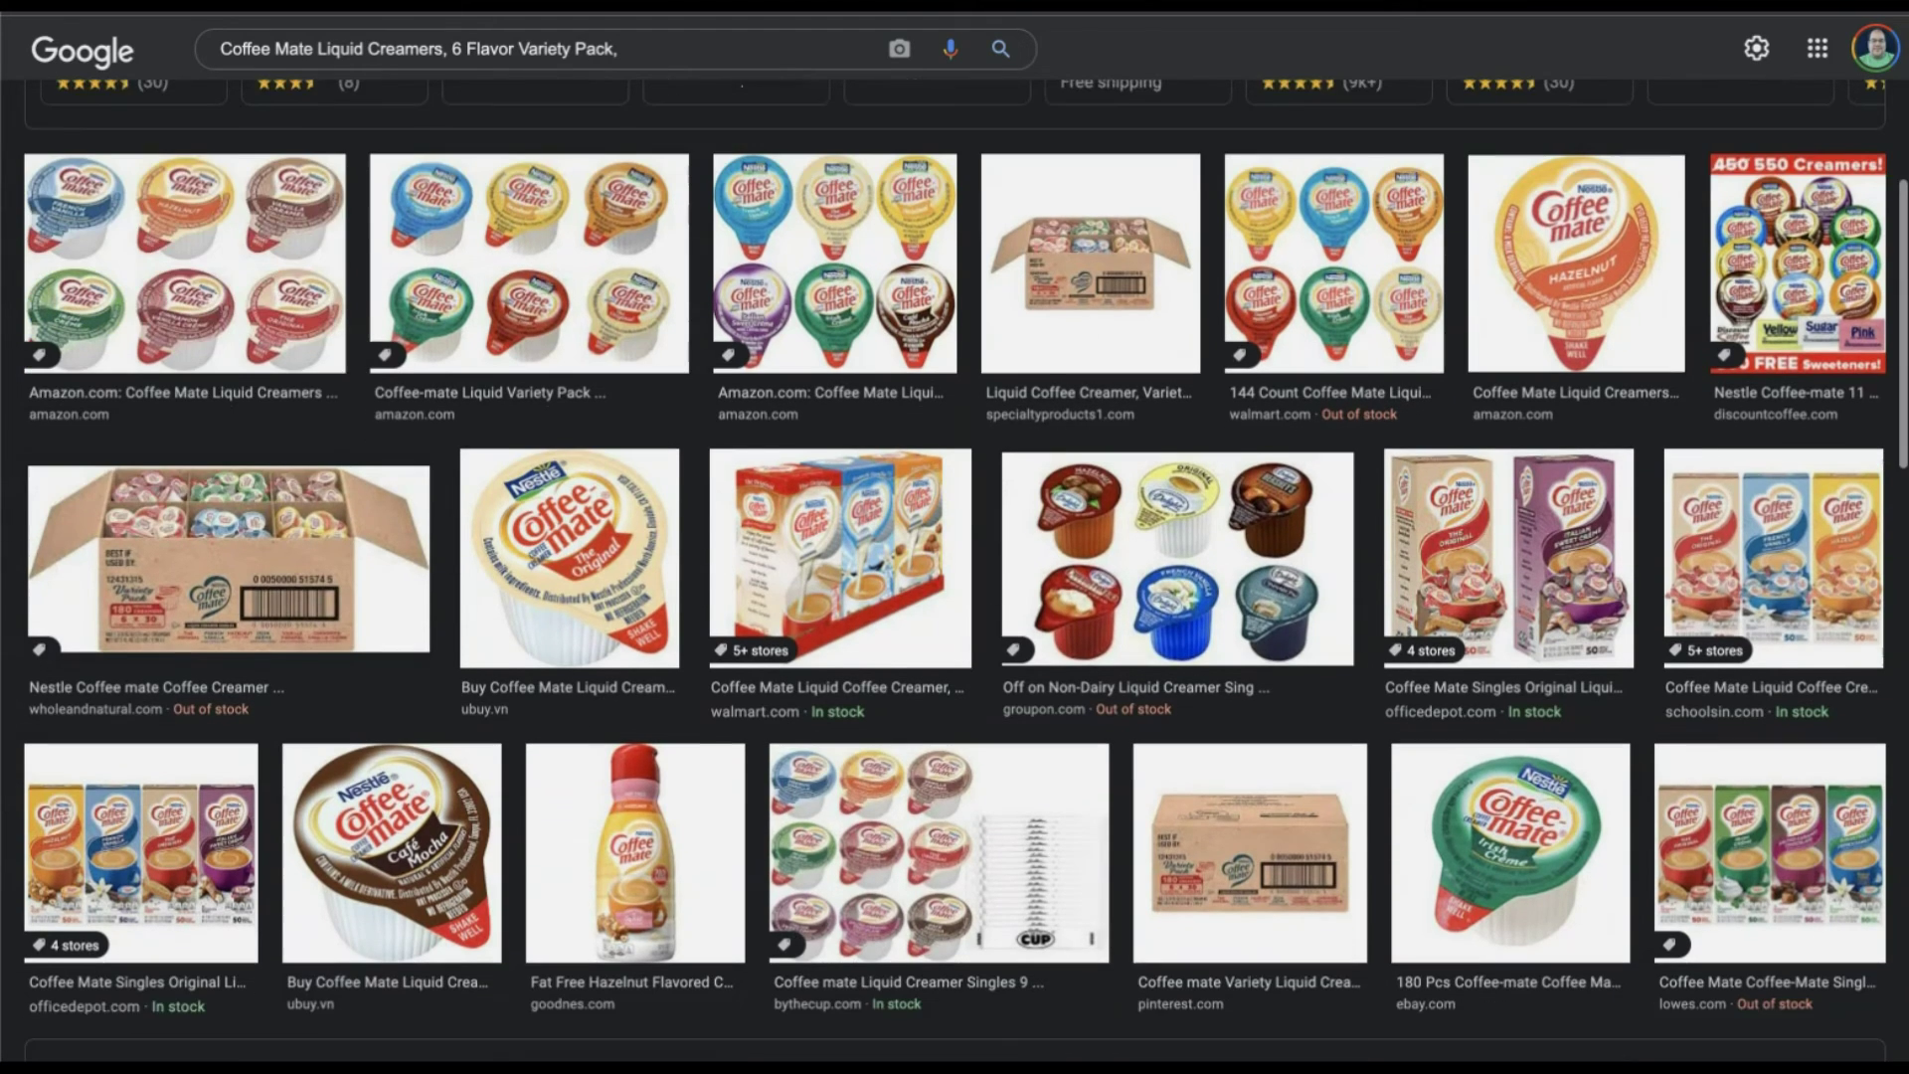
scroll(955, 567, "down", 2)
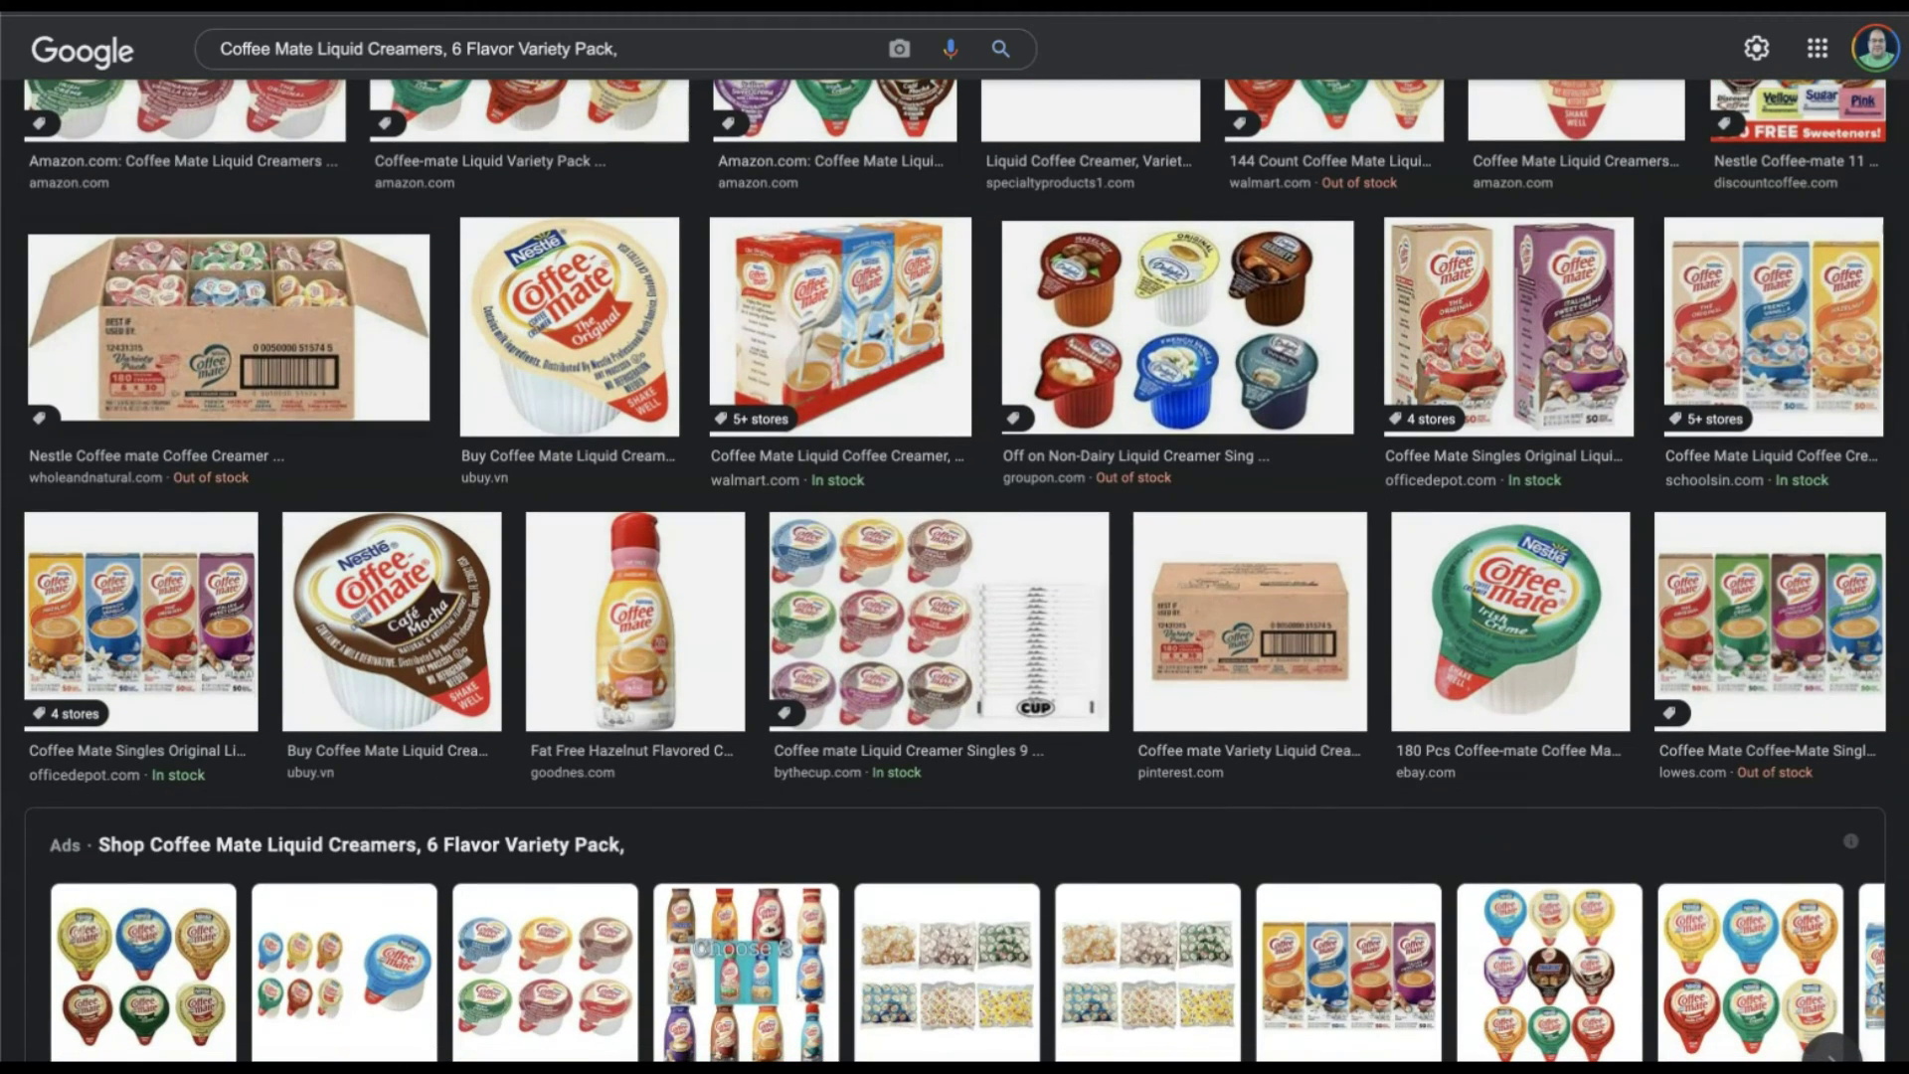
scroll(955, 566, "down", 2)
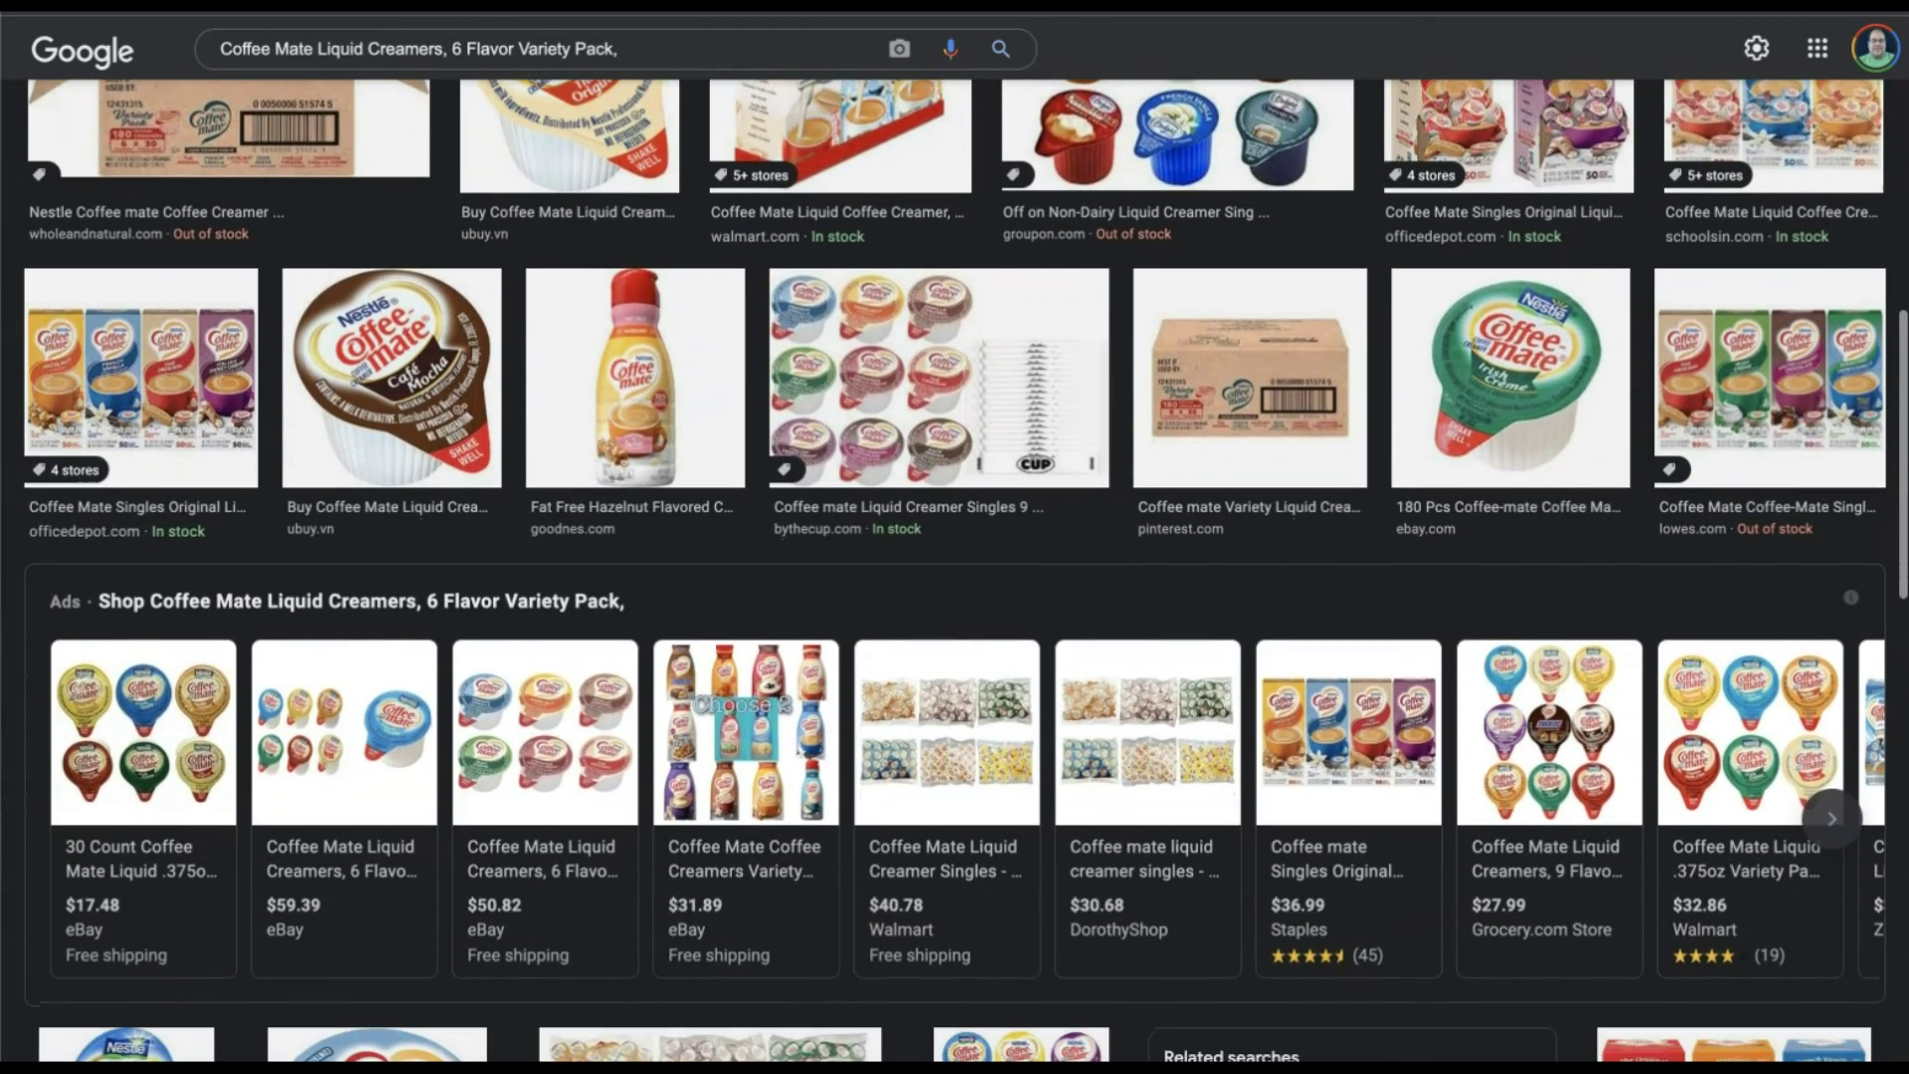
scroll(955, 566, "up", 9)
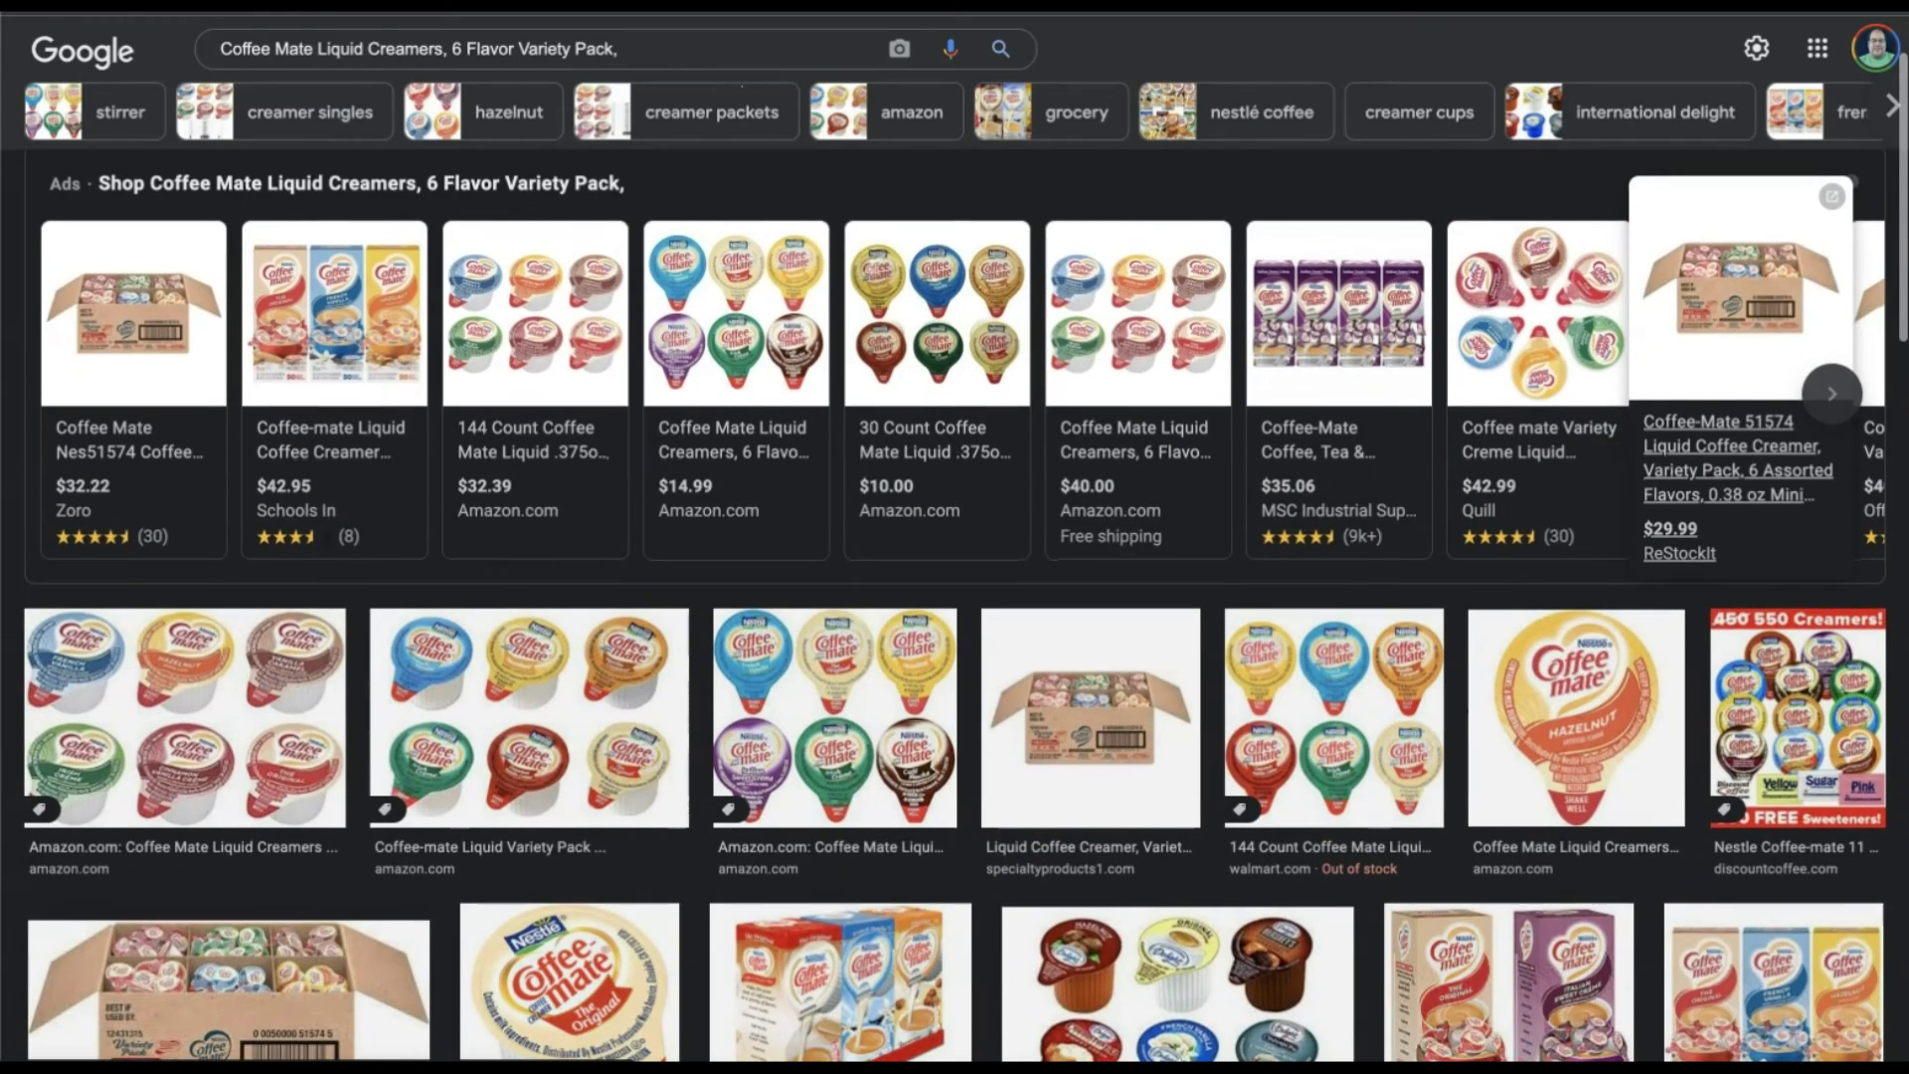
left_click(1680, 5)
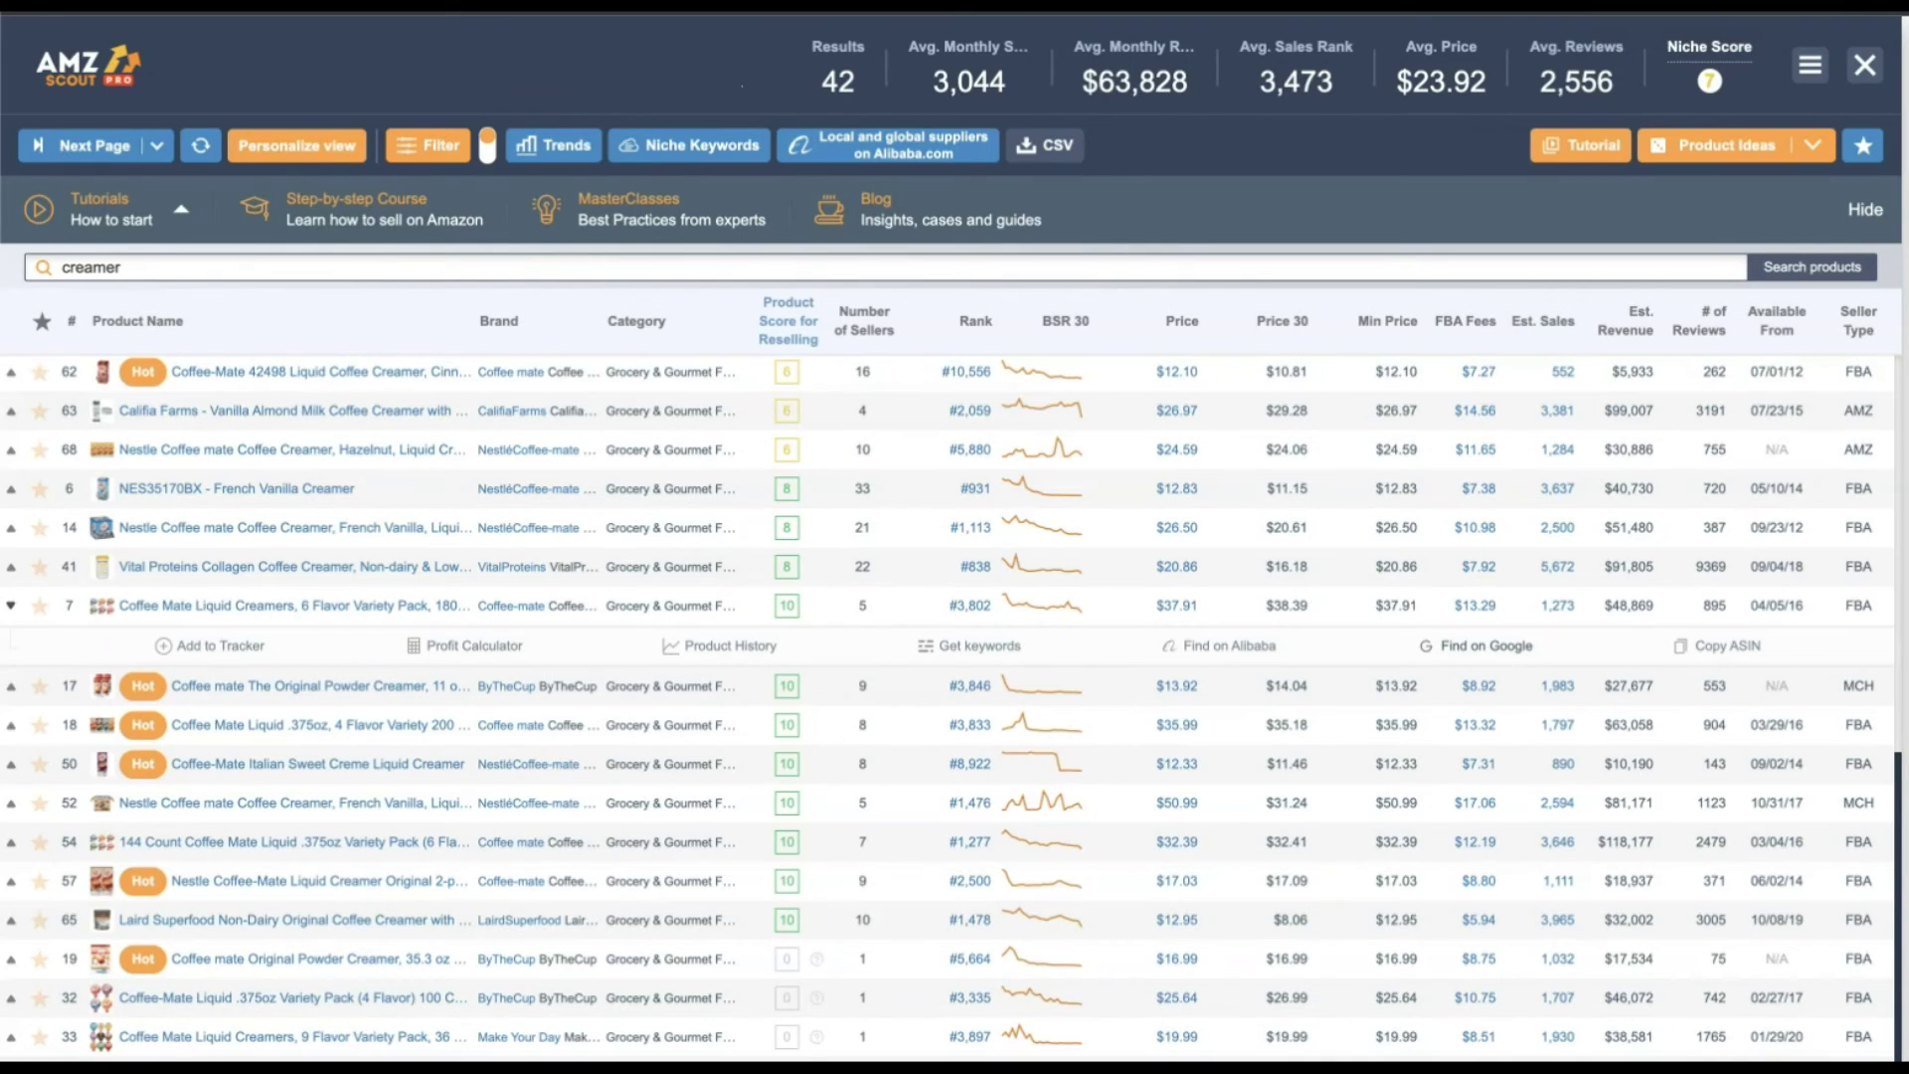